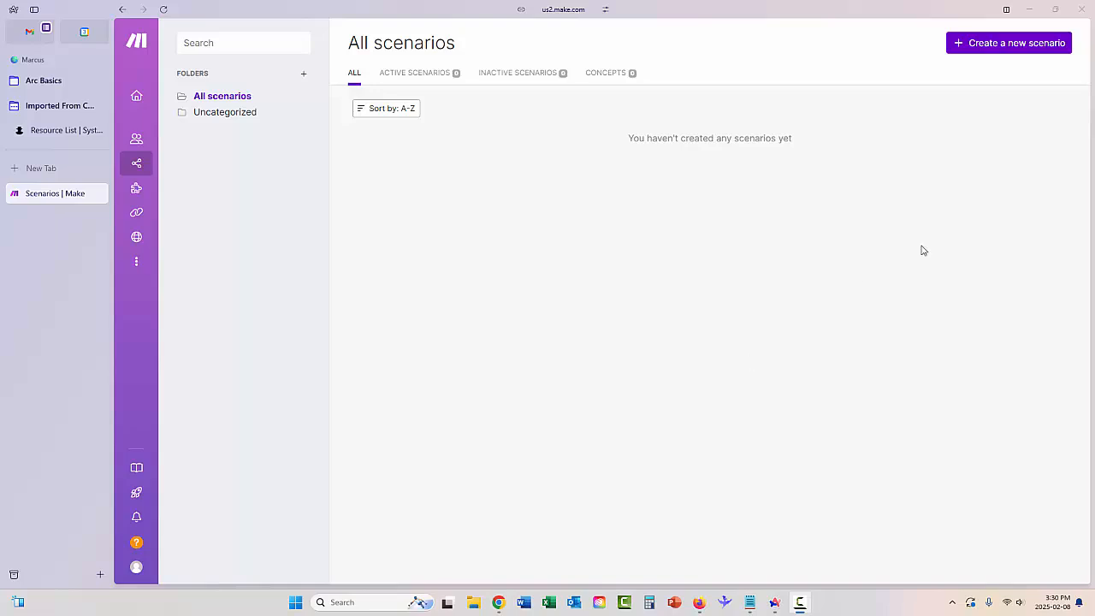
Look through the scenario templates, then start a new scenario with Google Sheets as its first app.
{"action": "mouse_move", "coordinate": [137, 167]}
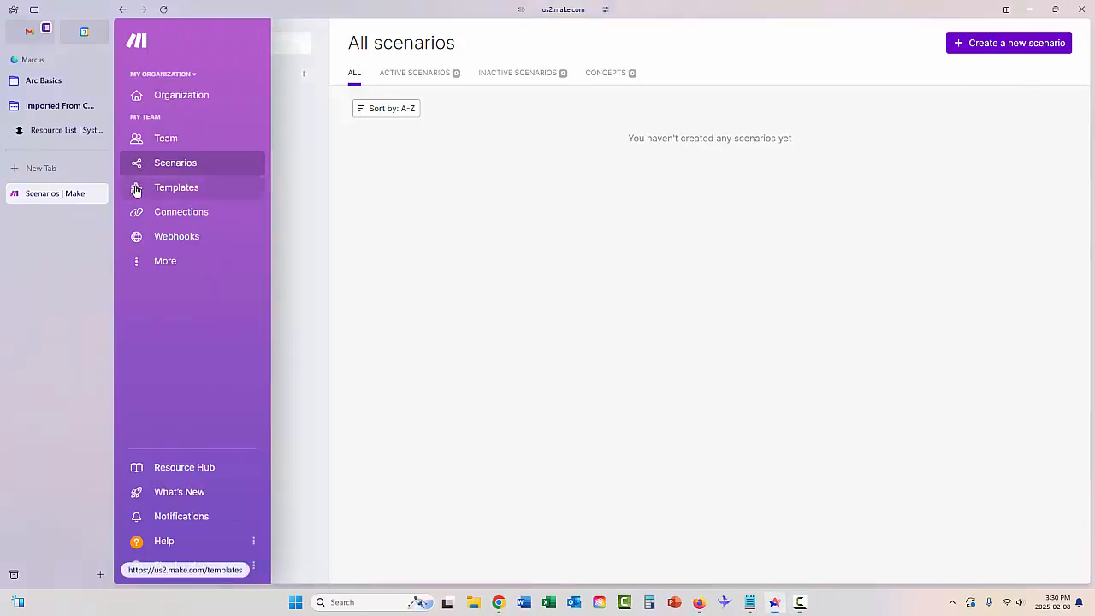
{"action": "left_click", "coordinate": [136, 190]}
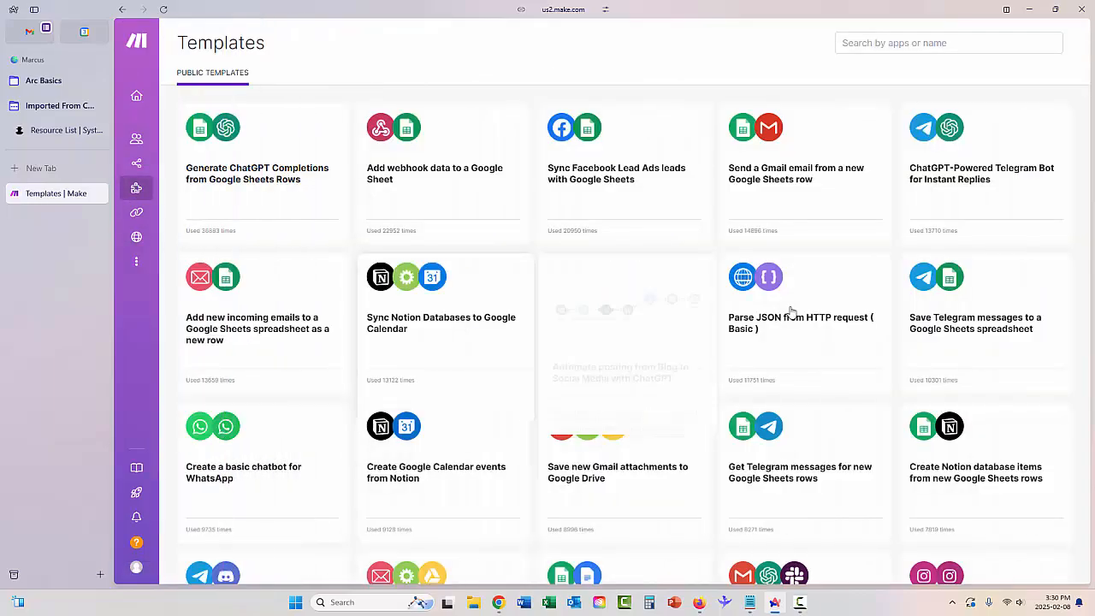
{"action": "scroll", "coordinate": [769, 332], "scroll_direction": "down", "scroll_amount": 8}
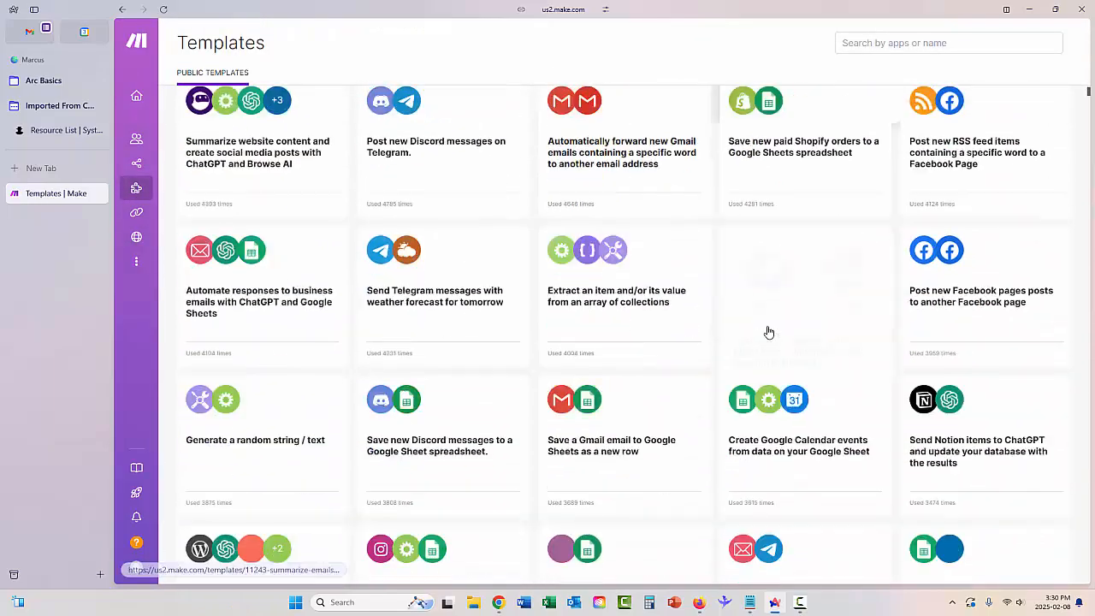
{"action": "scroll", "coordinate": [769, 332], "scroll_direction": "up", "scroll_amount": 8}
{"action": "mouse_move", "coordinate": [141, 188]}
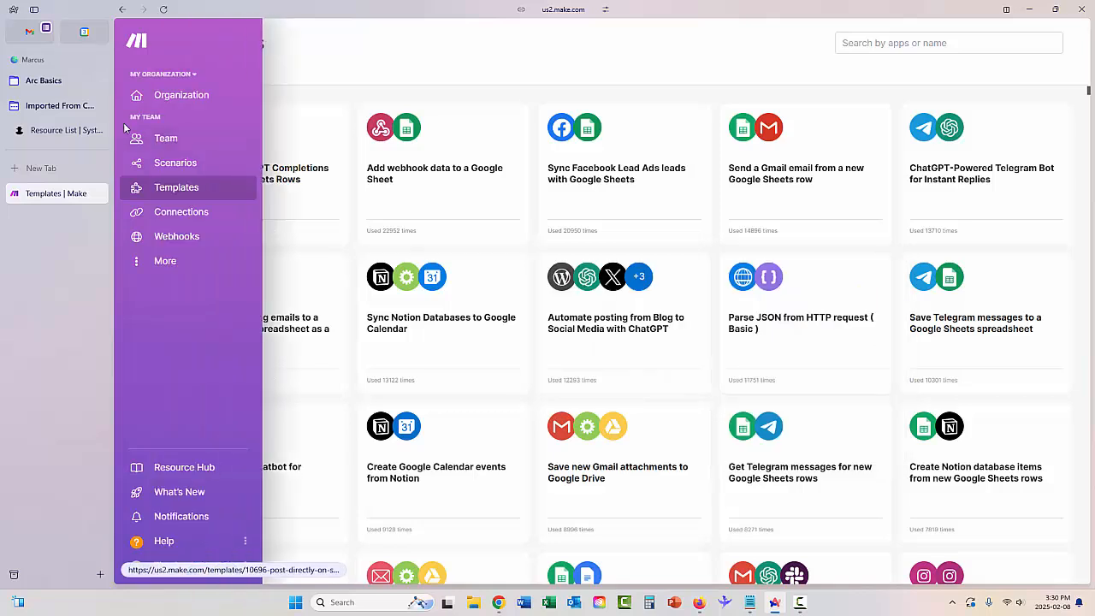
{"action": "left_click", "coordinate": [176, 166]}
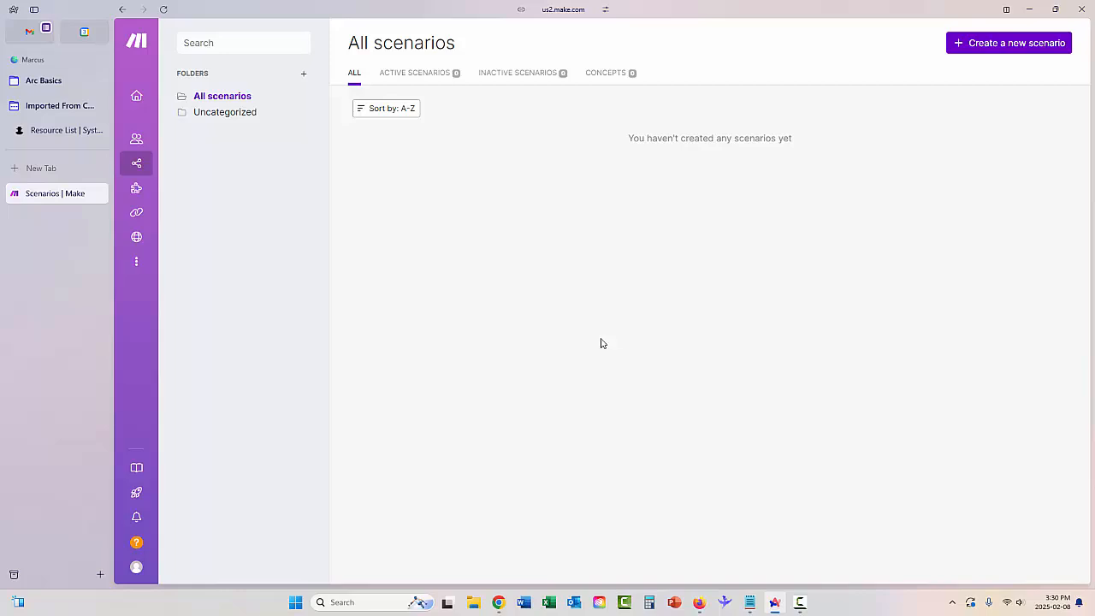
{"action": "left_click", "coordinate": [1005, 49]}
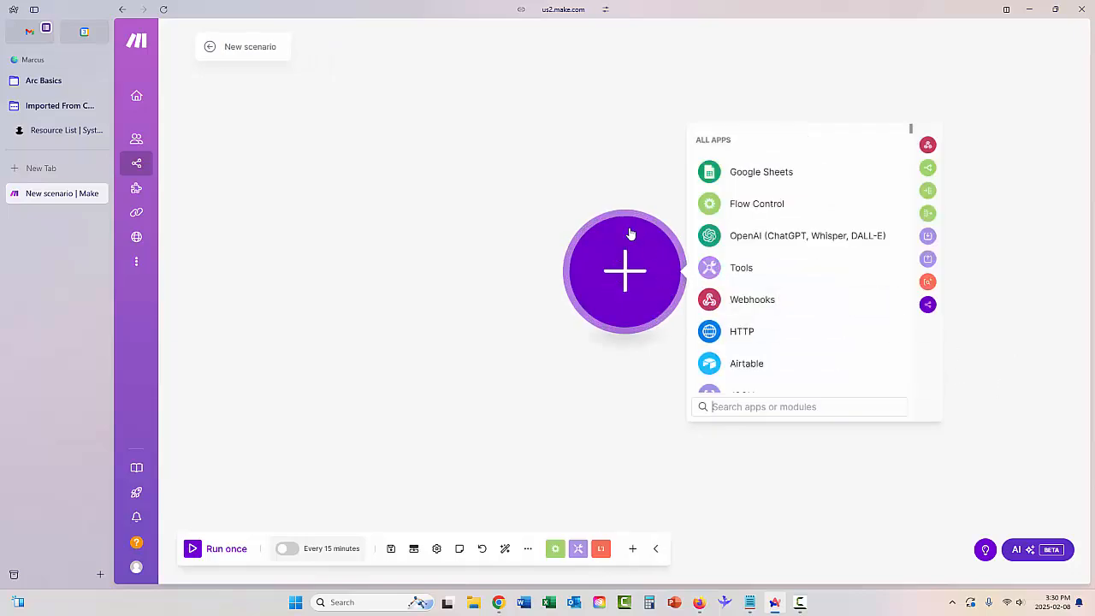
{"action": "left_click", "coordinate": [713, 175]}
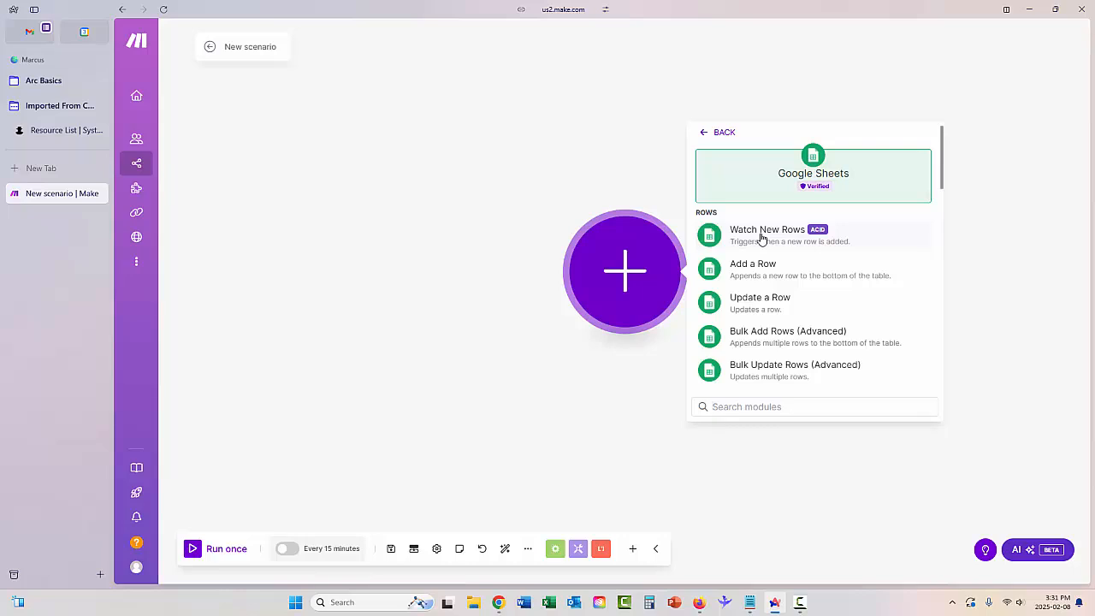
Set a Watch New Rows trigger on T-Shirt Order Form (Responses), sheet Form Responses 1, using the existing Google connection.
{"action": "left_click", "coordinate": [711, 241]}
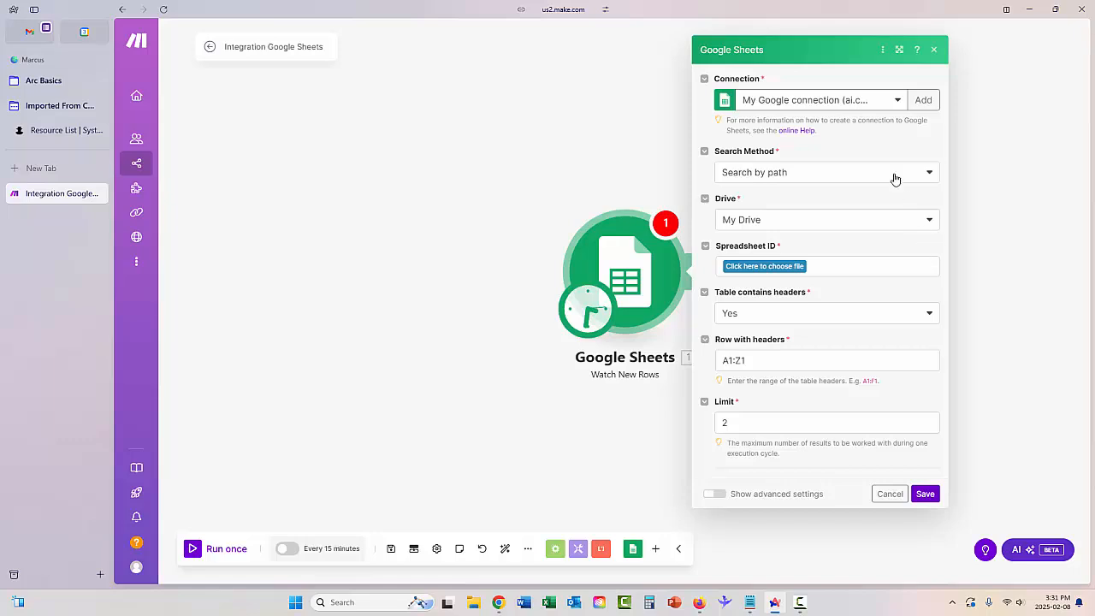
{"action": "left_click", "coordinate": [768, 103]}
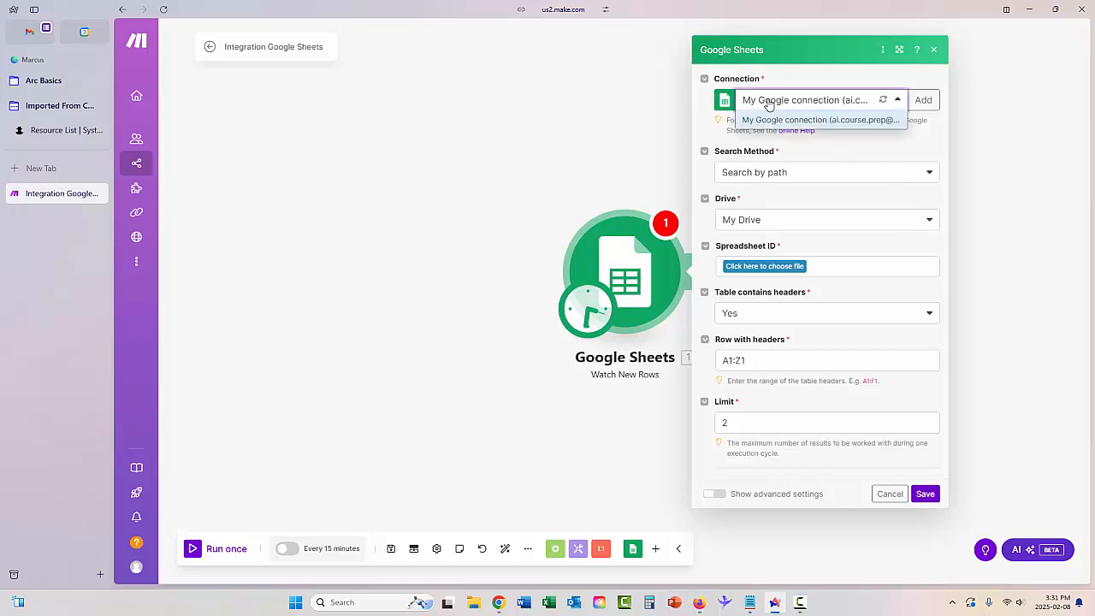
{"action": "left_click", "coordinate": [770, 120]}
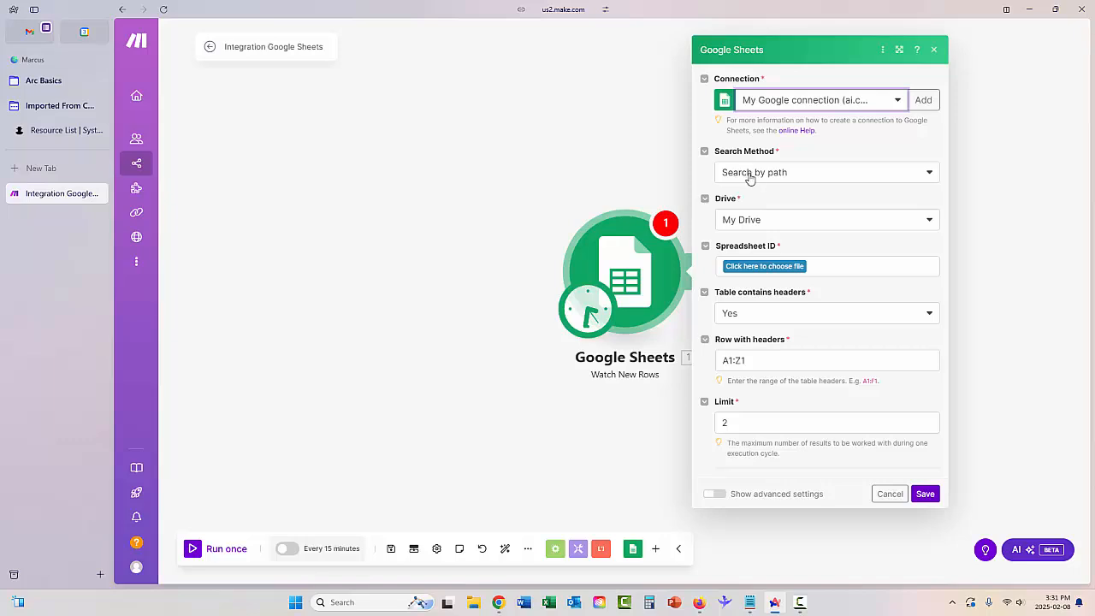
{"action": "left_click", "coordinate": [765, 267]}
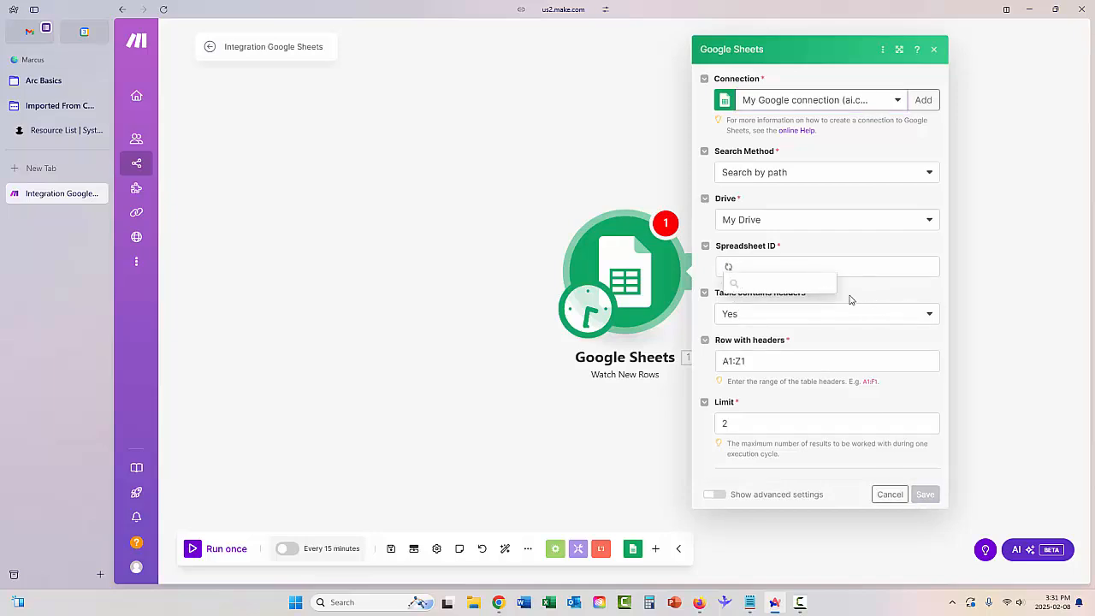
{"action": "left_click", "coordinate": [774, 302]}
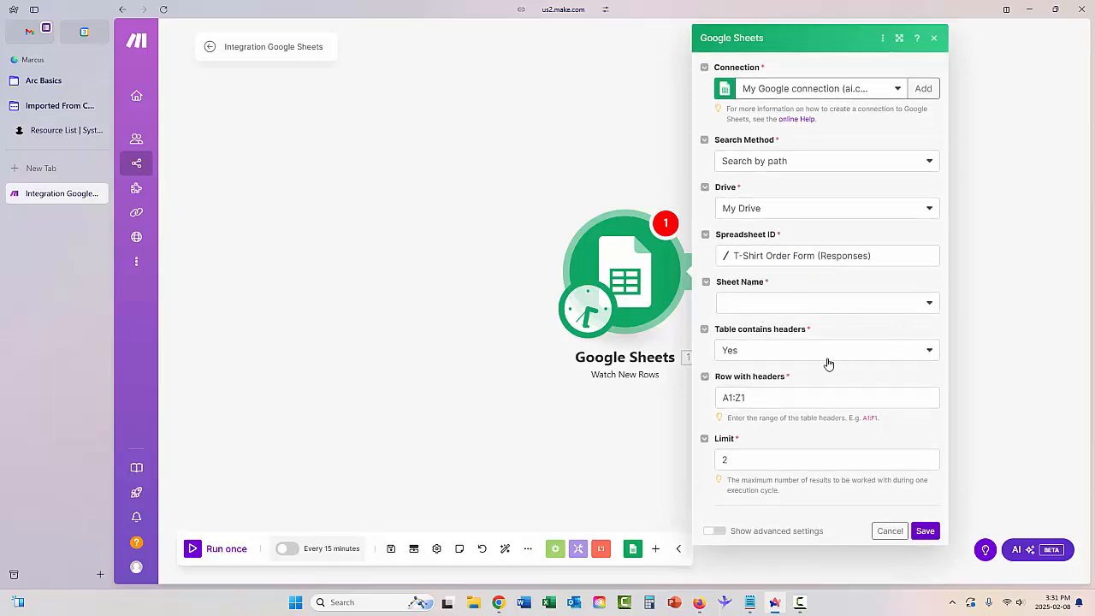
{"action": "left_click", "coordinate": [800, 312]}
{"action": "left_click", "coordinate": [775, 326]}
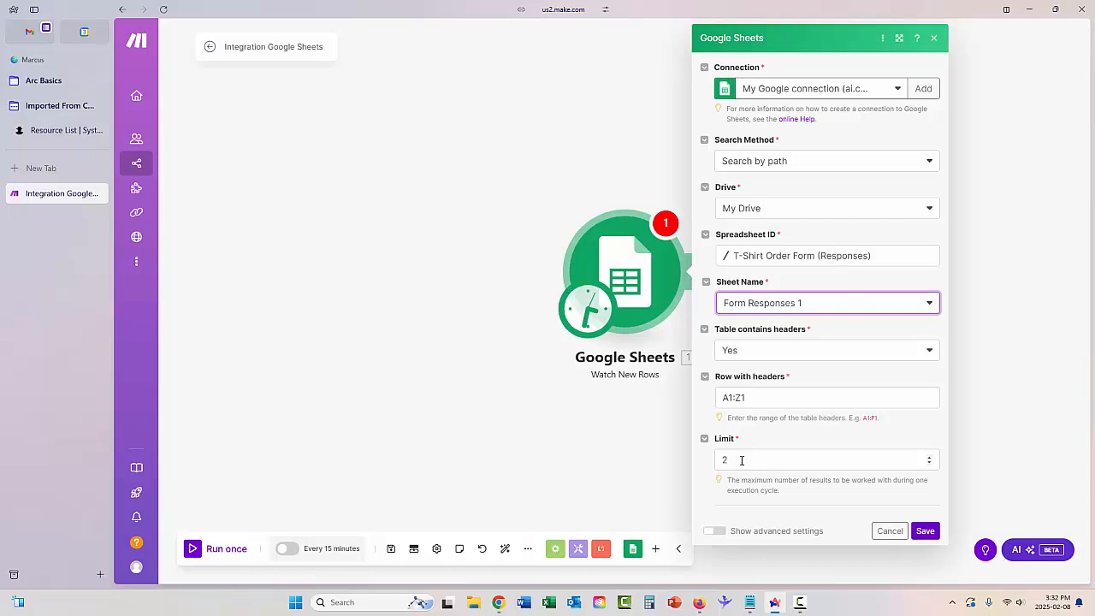
{"action": "left_click", "coordinate": [925, 531]}
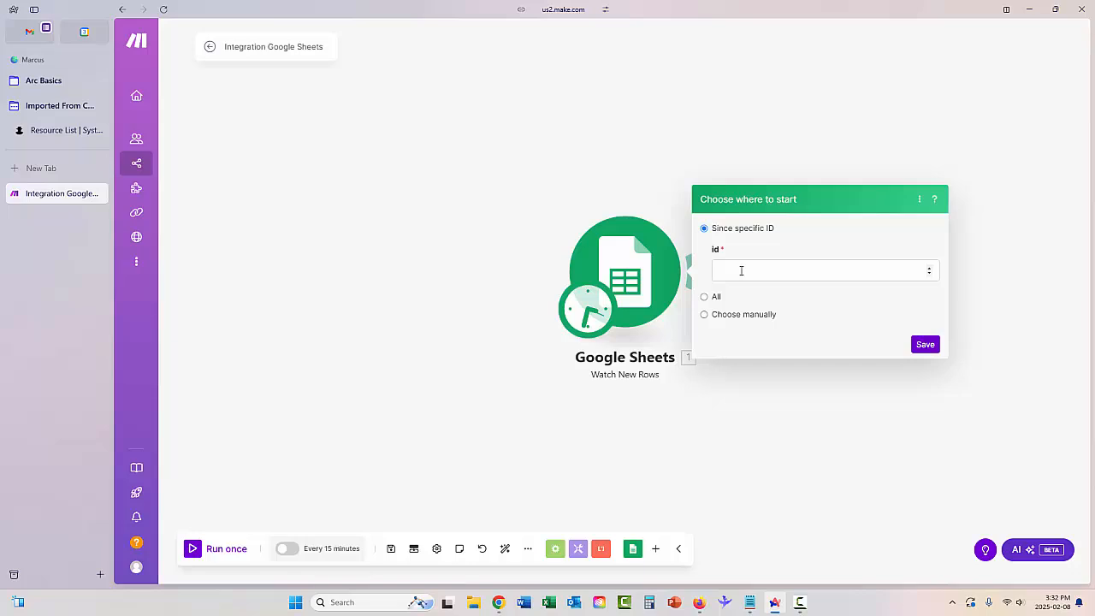
Make the trigger start from all rows and save the scenario.
{"action": "left_click", "coordinate": [705, 299]}
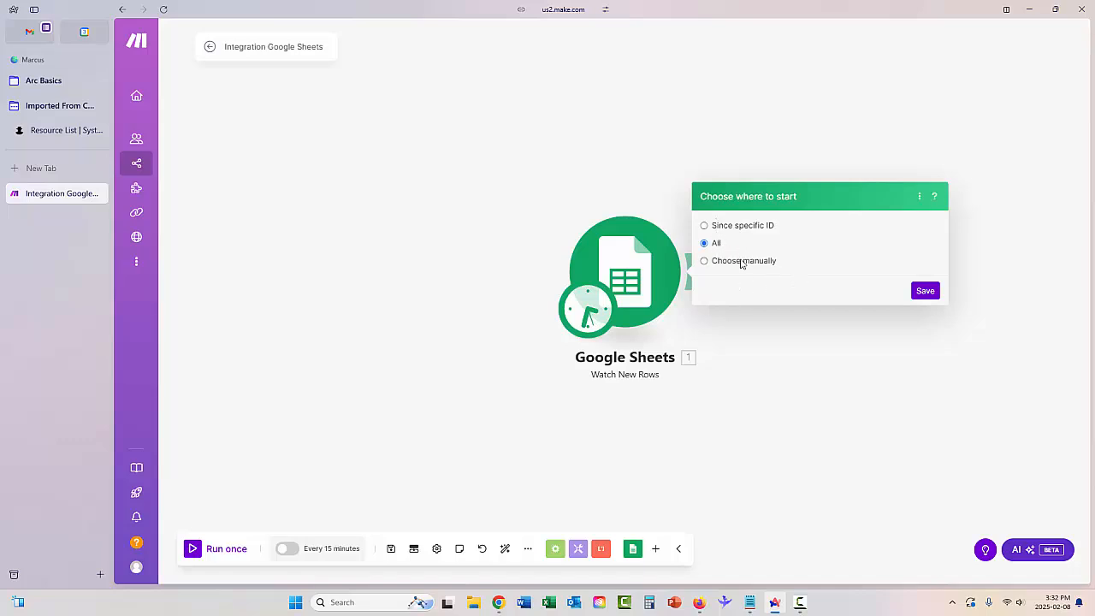
{"action": "left_click", "coordinate": [925, 291]}
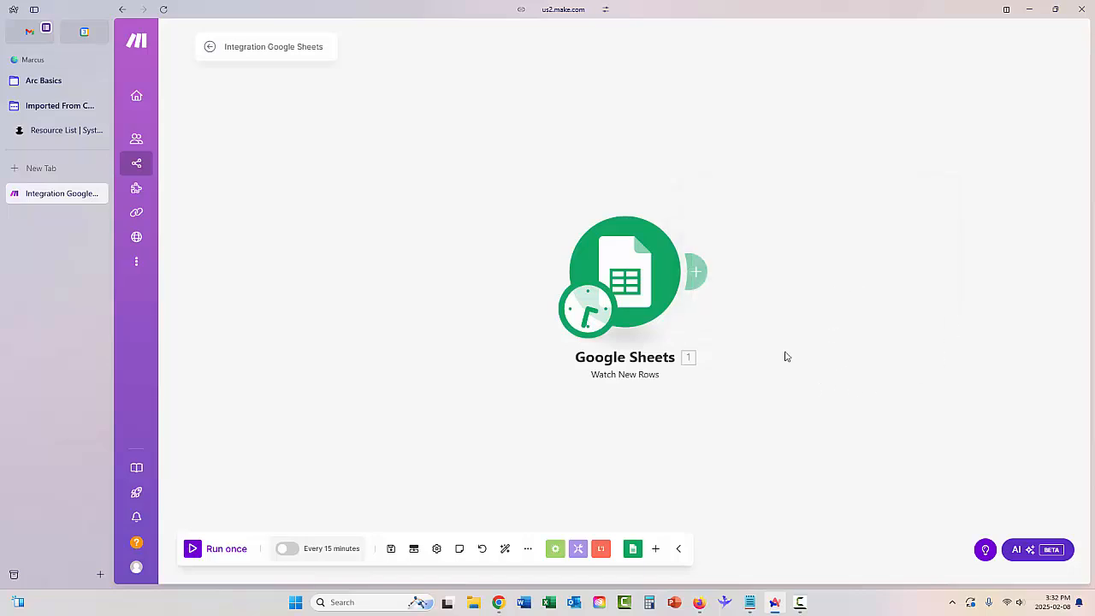
{"action": "left_click", "coordinate": [391, 552]}
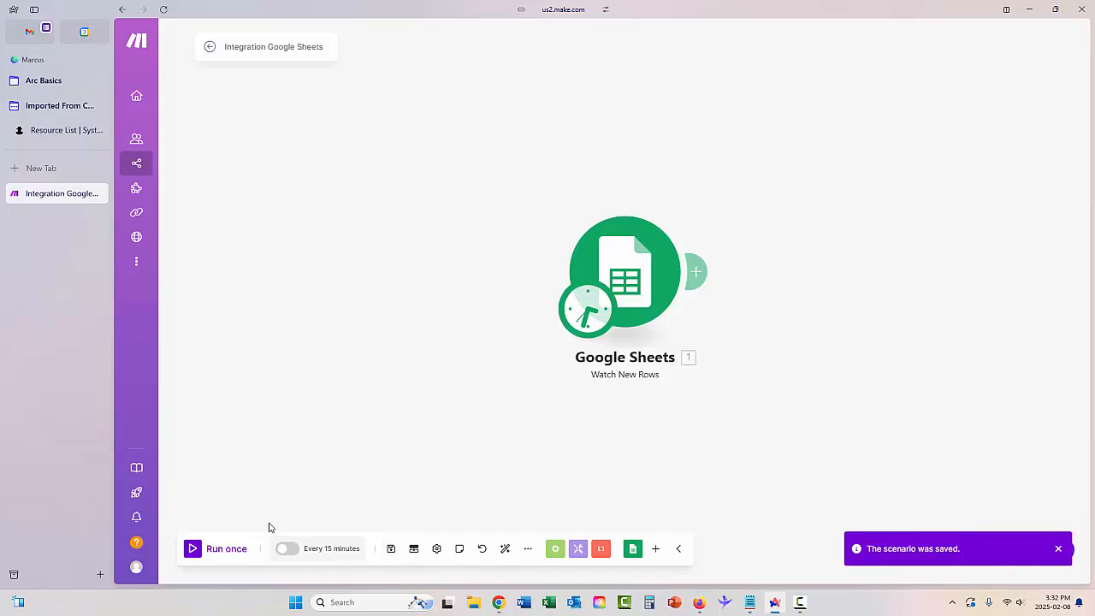
Test-run the scenario once, getting two order rows, and close the output details.
{"action": "left_click", "coordinate": [193, 552]}
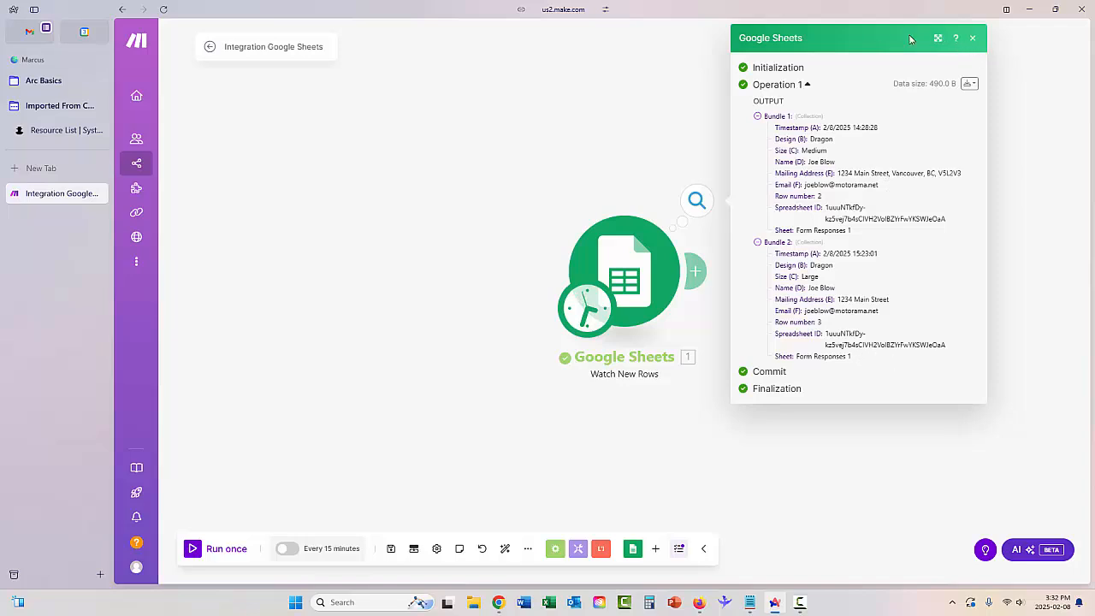
{"action": "left_click", "coordinate": [974, 41]}
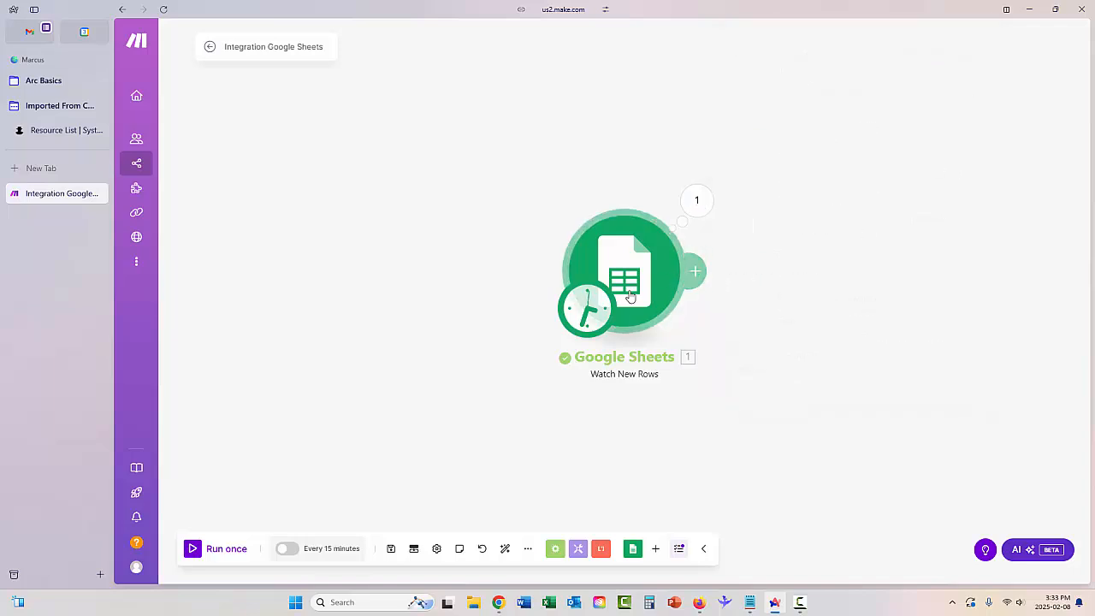
Add a module slot after the Google Sheets trigger and scroll the app list toward Email.
{"action": "left_click", "coordinate": [699, 275]}
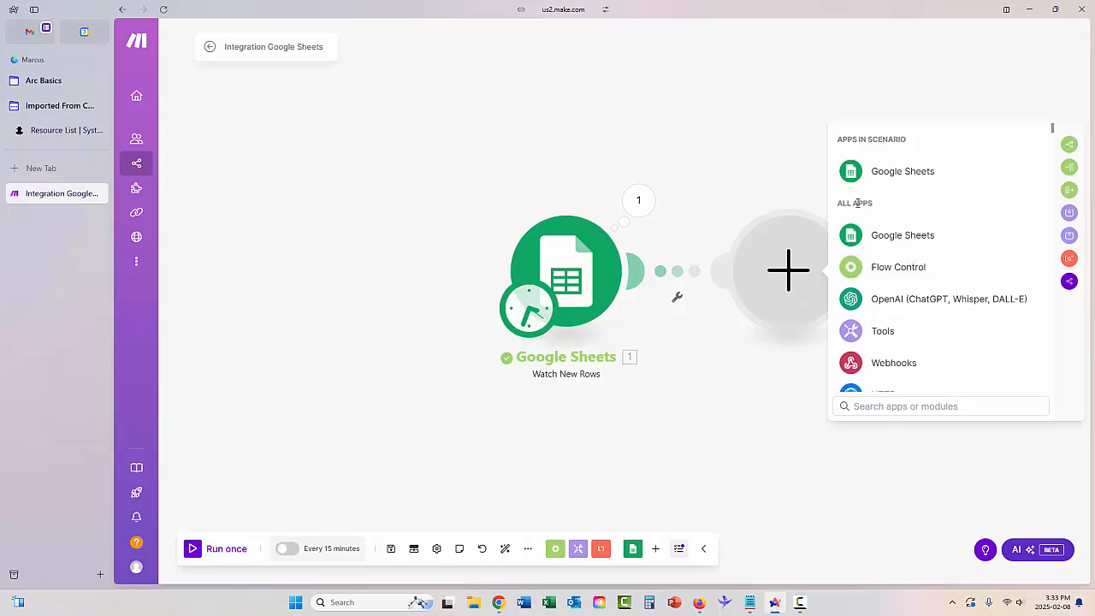
{"action": "scroll", "coordinate": [877, 238], "scroll_direction": "down", "scroll_amount": 15}
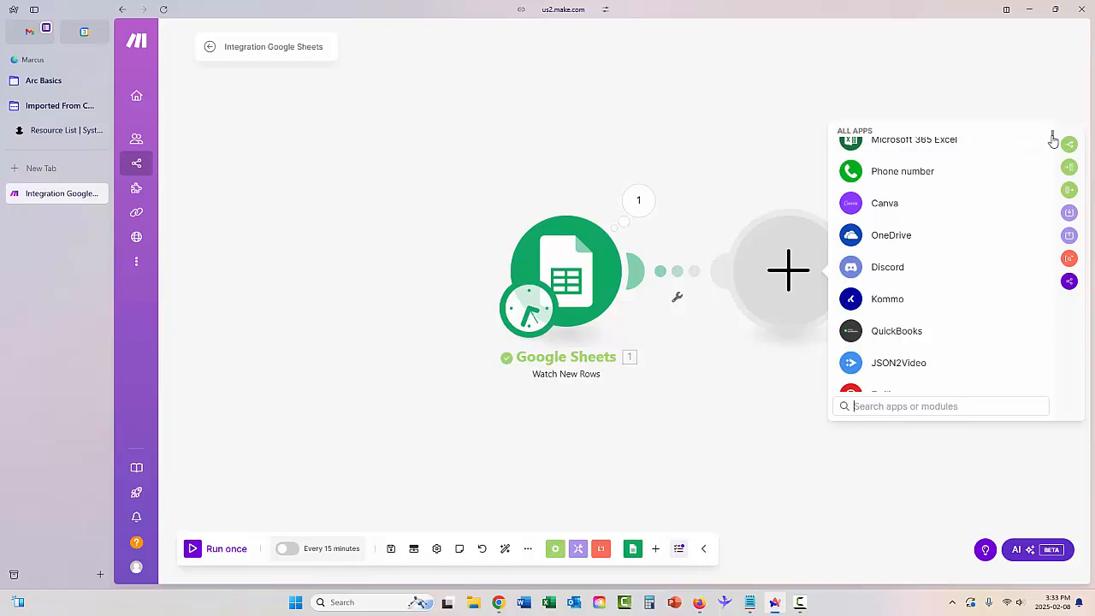
{"action": "mouse_move", "coordinate": [1053, 138]}
{"action": "left_mouse_down"}
{"action": "mouse_move", "coordinate": [1052, 387]}
{"action": "mouse_move", "coordinate": [1040, 153]}
{"action": "left_mouse_up"}
{"action": "scroll", "coordinate": [1040, 149], "scroll_direction": "up", "scroll_amount": 10}
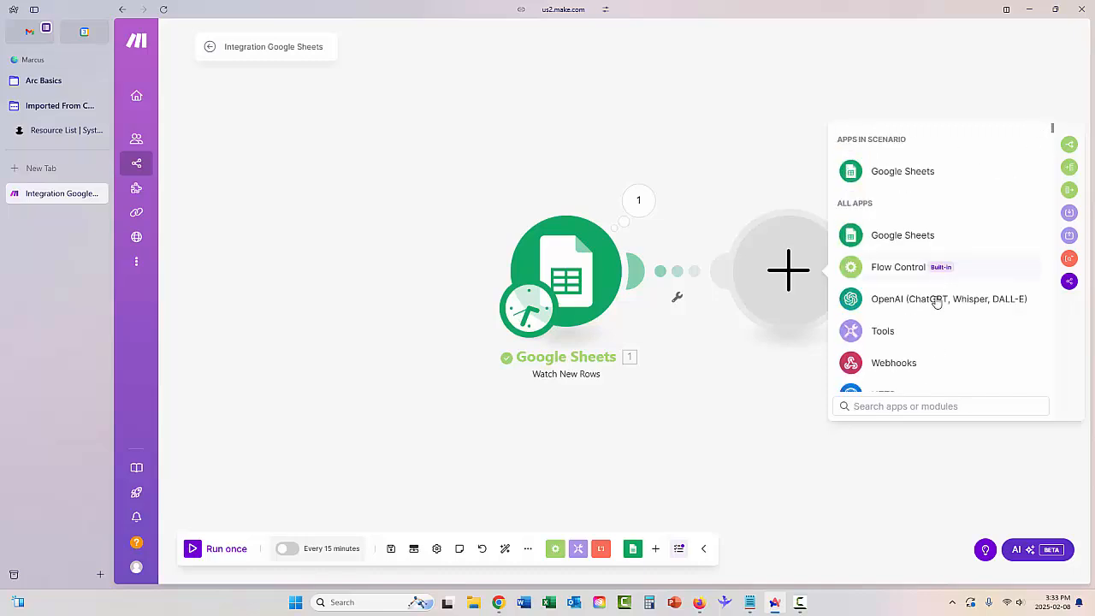
{"action": "scroll", "coordinate": [932, 291], "scroll_direction": "down", "scroll_amount": 4}
{"action": "scroll", "coordinate": [941, 252], "scroll_direction": "down", "scroll_amount": 2}
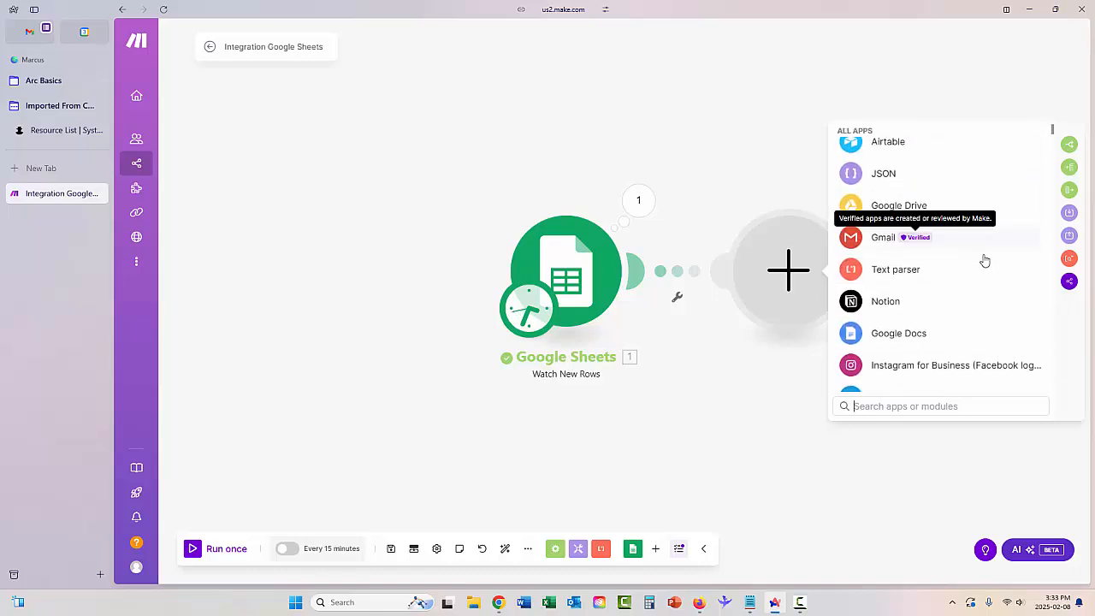
{"action": "scroll", "coordinate": [976, 251], "scroll_direction": "down", "scroll_amount": 4}
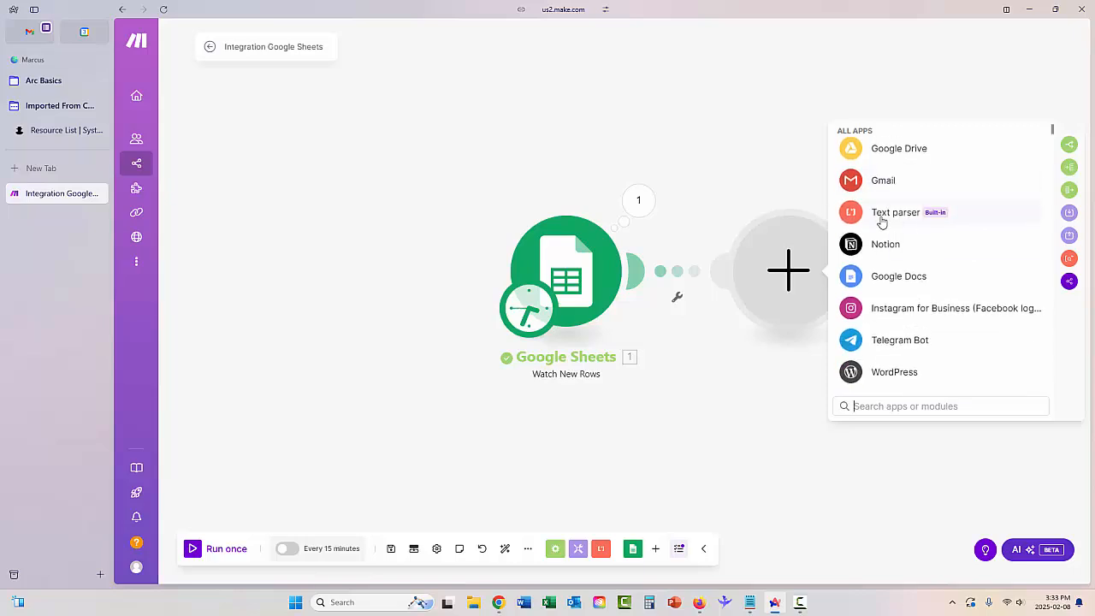
{"action": "scroll", "coordinate": [912, 246], "scroll_direction": "down", "scroll_amount": 1}
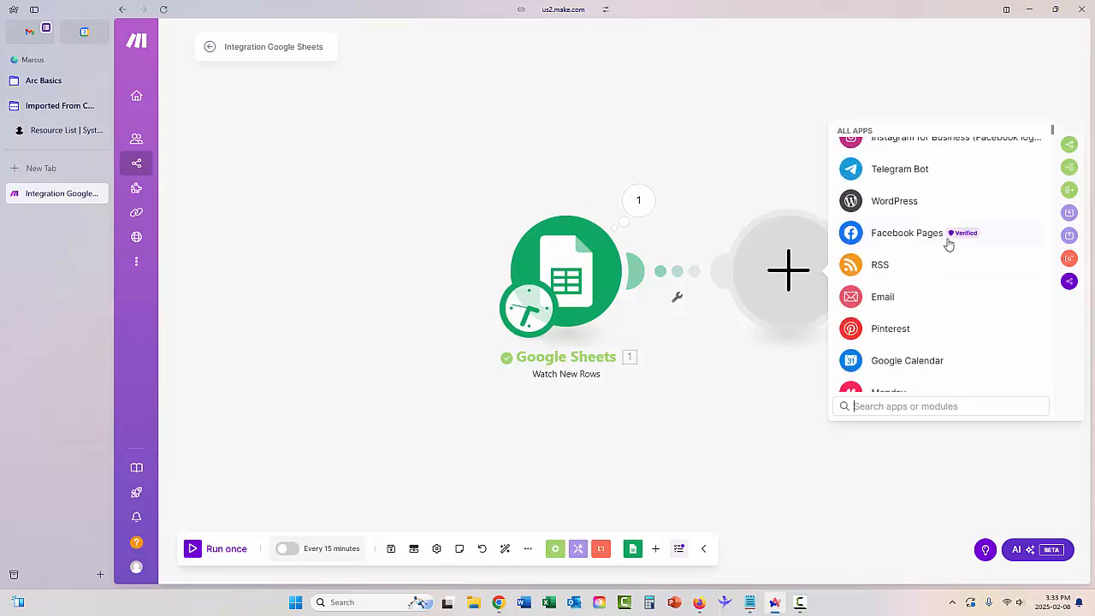
{"action": "scroll", "coordinate": [982, 270], "scroll_direction": "down", "scroll_amount": 2}
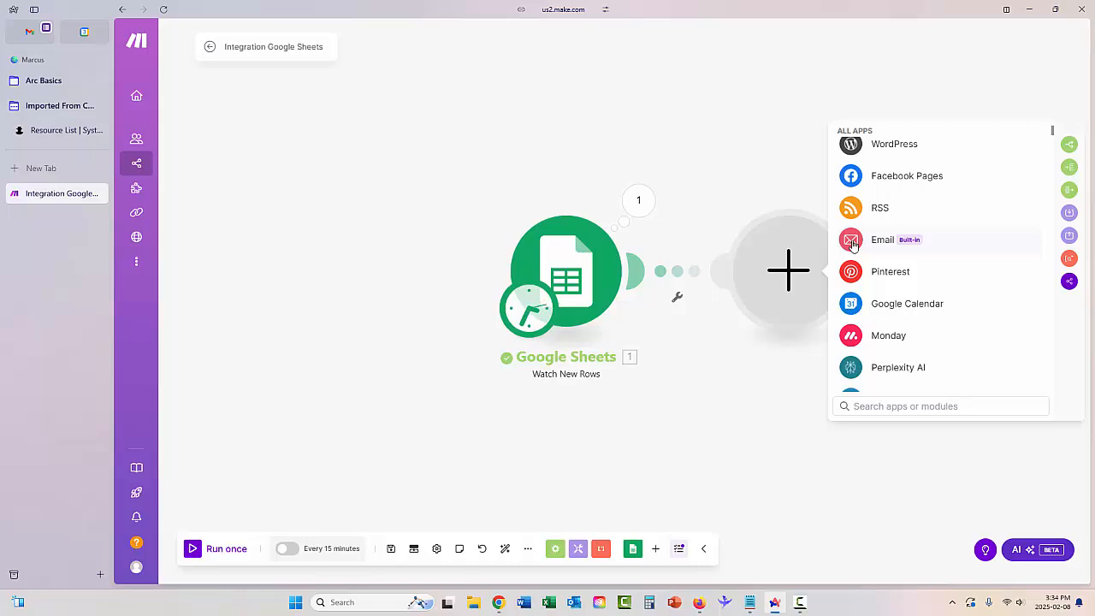
Add the Email app's Send an Email action after the trigger.
{"action": "left_click", "coordinate": [852, 245]}
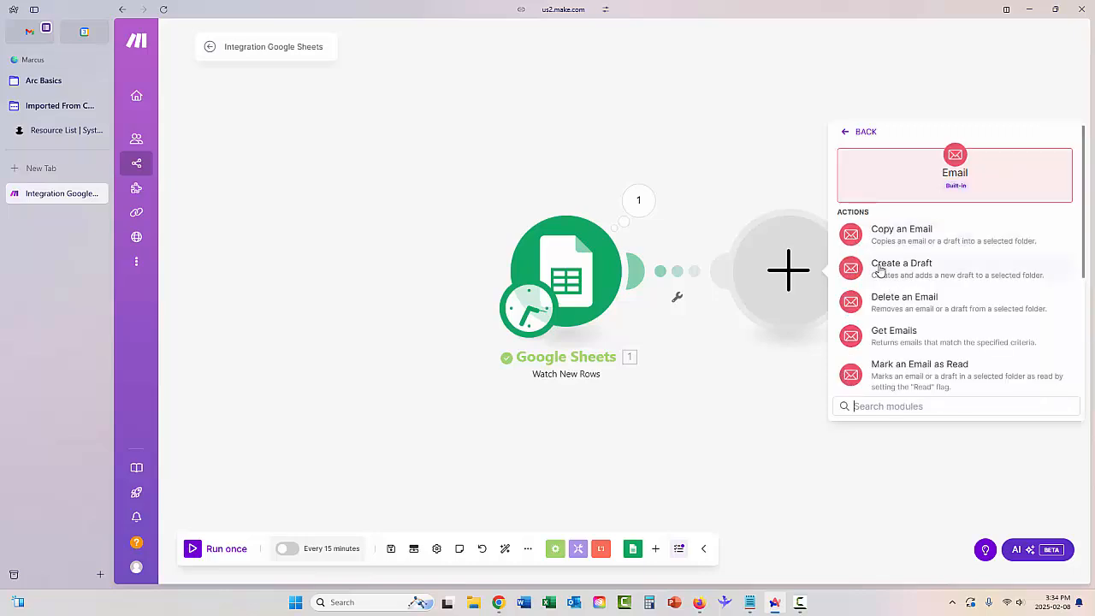
{"action": "scroll", "coordinate": [936, 304], "scroll_direction": "down", "scroll_amount": 2}
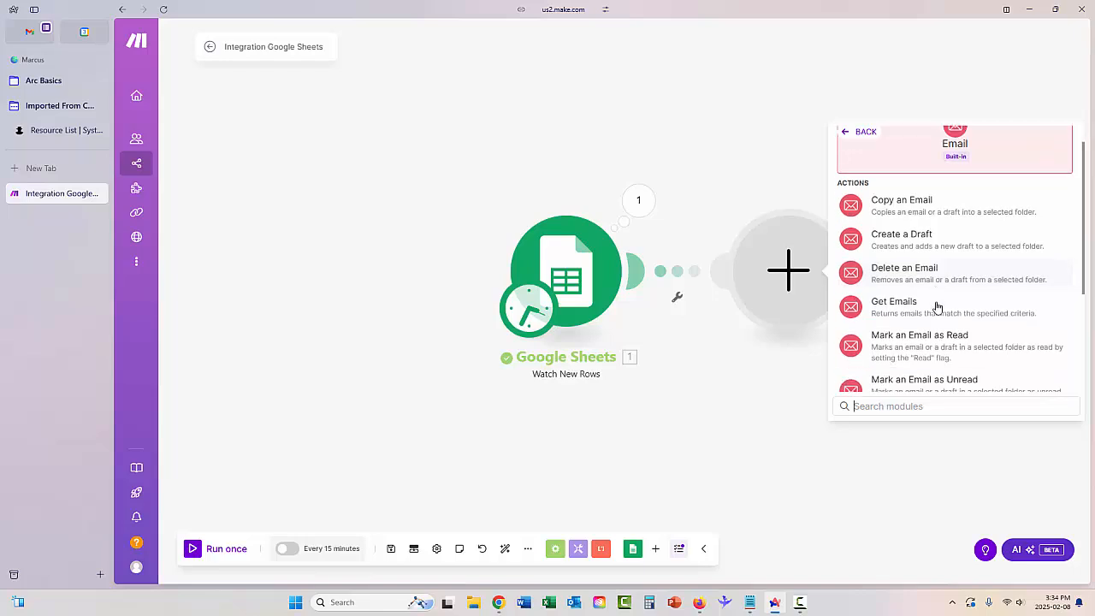
{"action": "scroll", "coordinate": [936, 304], "scroll_direction": "down", "scroll_amount": 3}
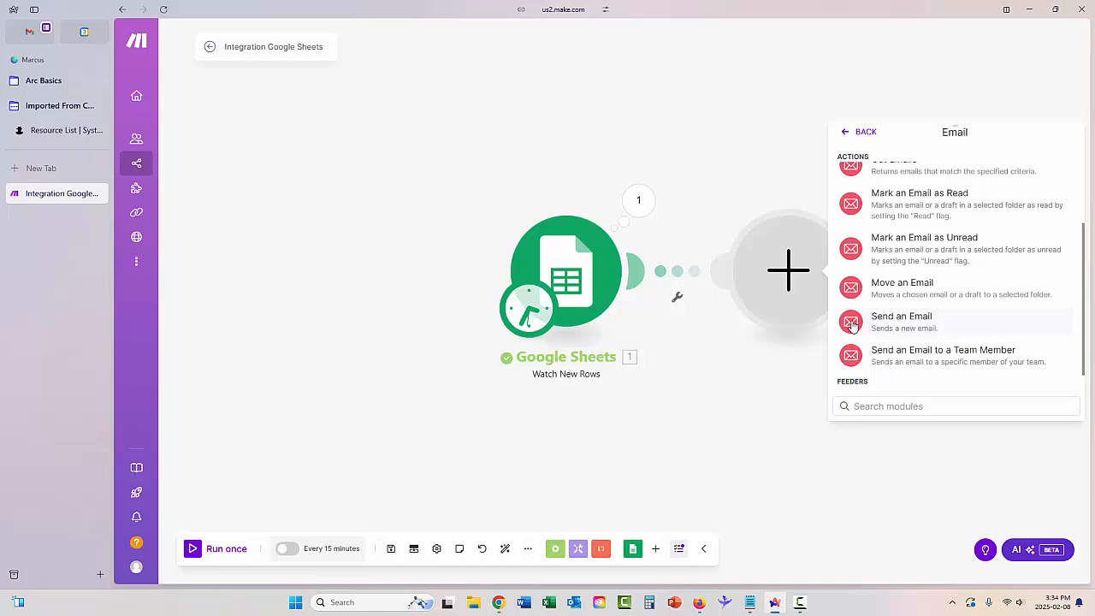
{"action": "left_click", "coordinate": [852, 323]}
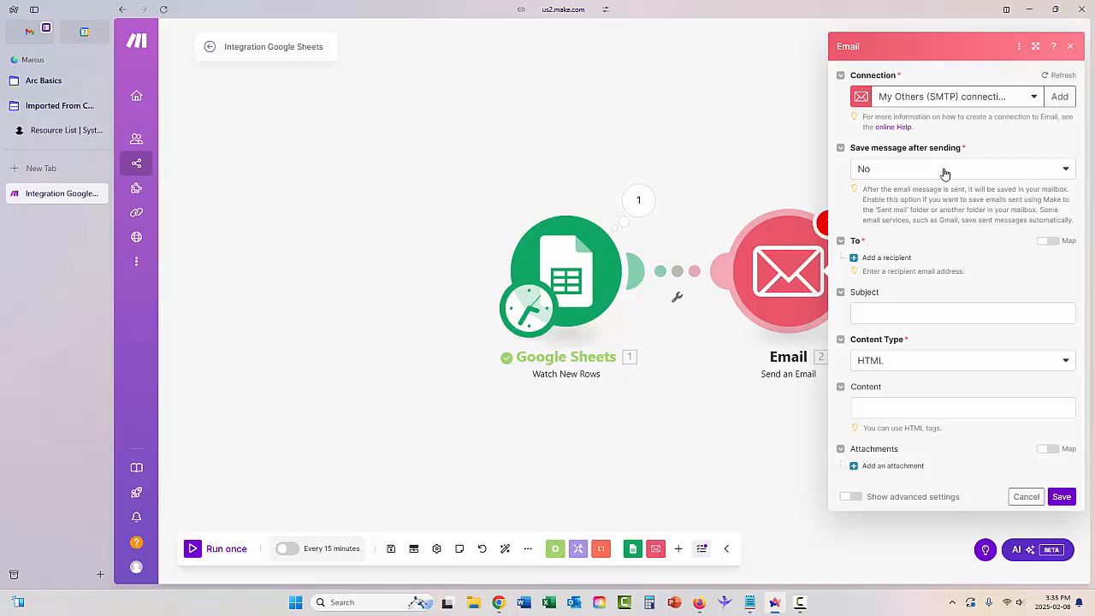
Map the single recipient address to the sheet's Email (F) value, discarding an extra empty recipient.
{"action": "left_click", "coordinate": [854, 260]}
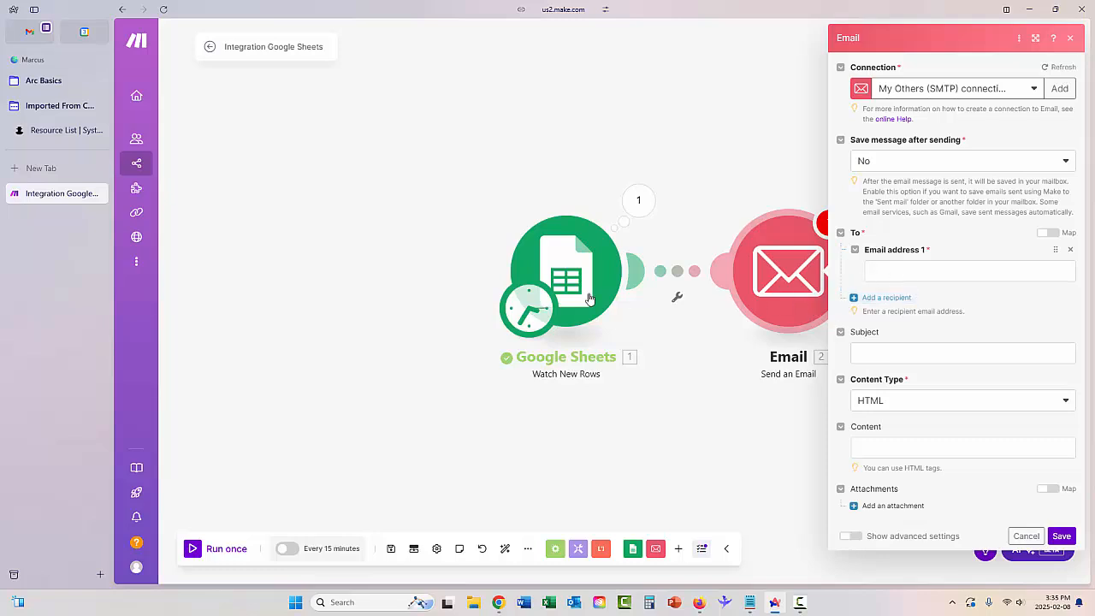
{"action": "left_click", "coordinate": [889, 271]}
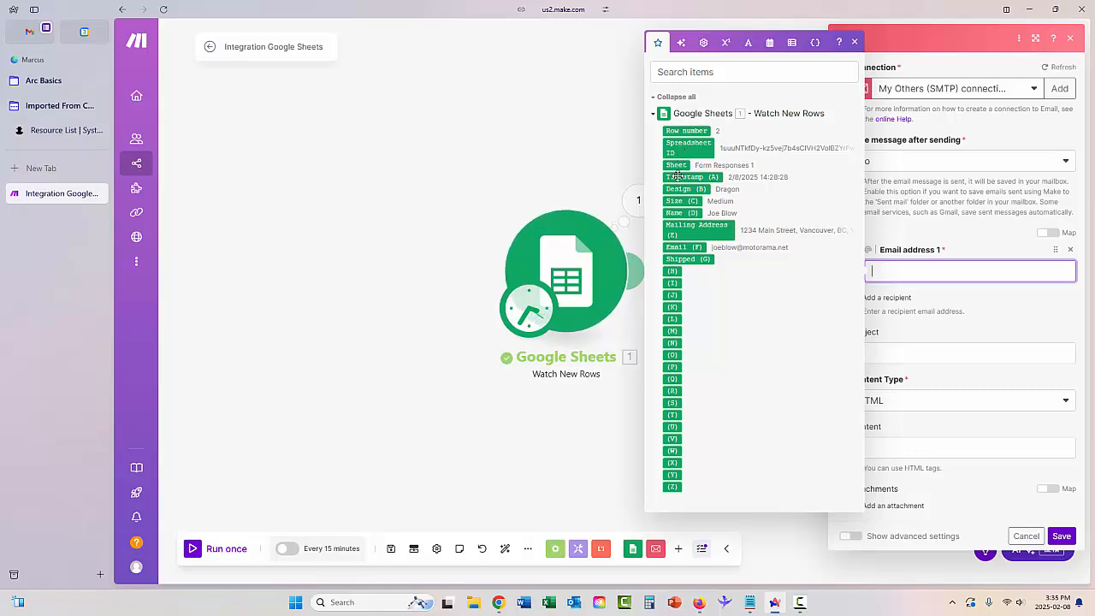
{"action": "left_click", "coordinate": [686, 248]}
{"action": "left_click", "coordinate": [925, 352]}
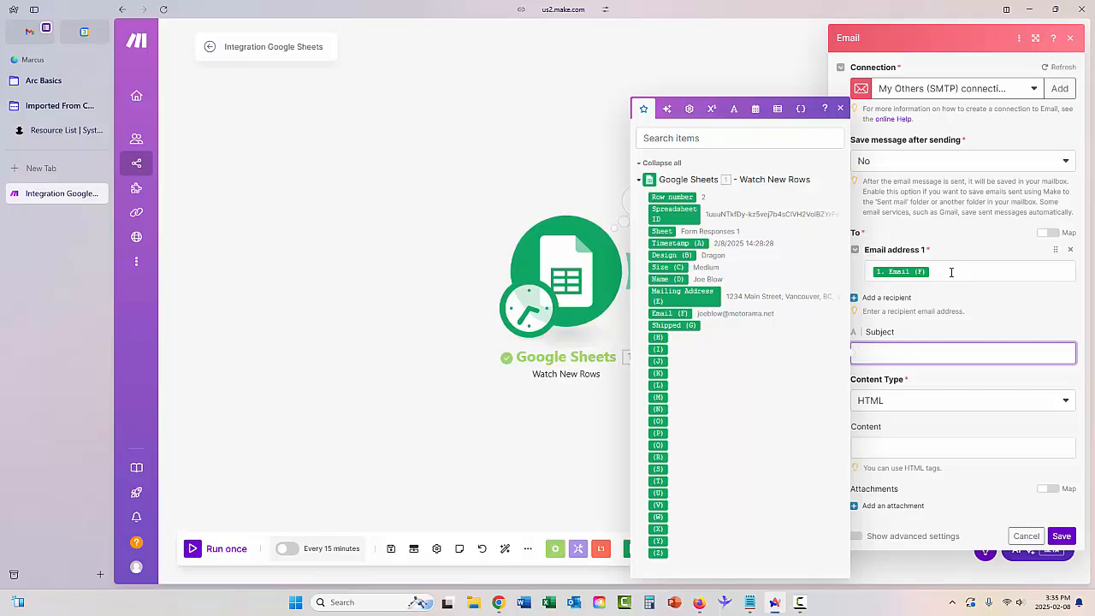
{"action": "left_click", "coordinate": [877, 298]}
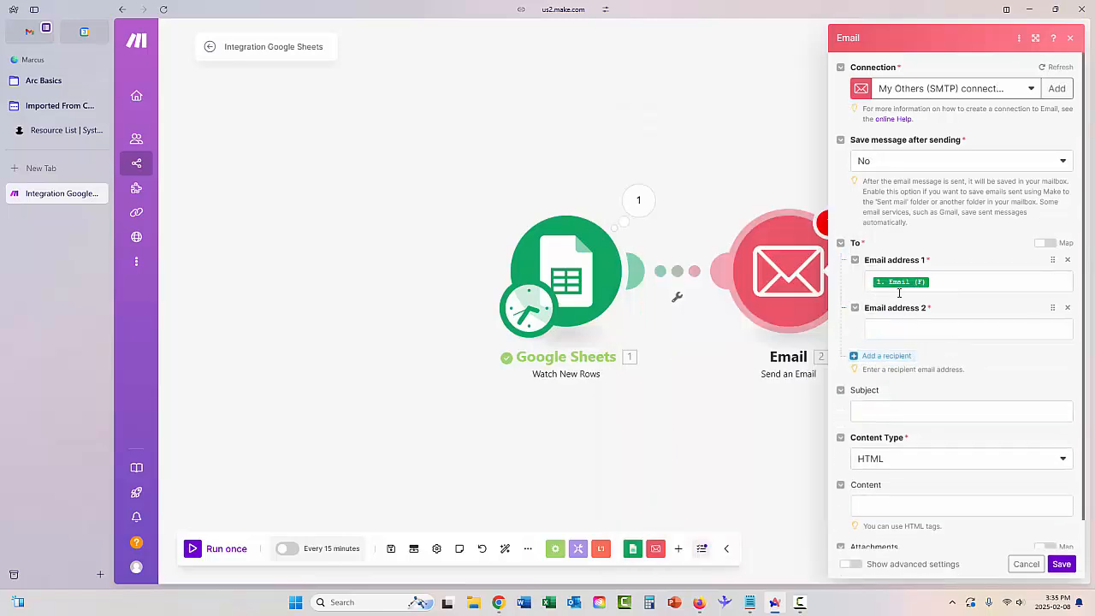
{"action": "left_click", "coordinate": [854, 310]}
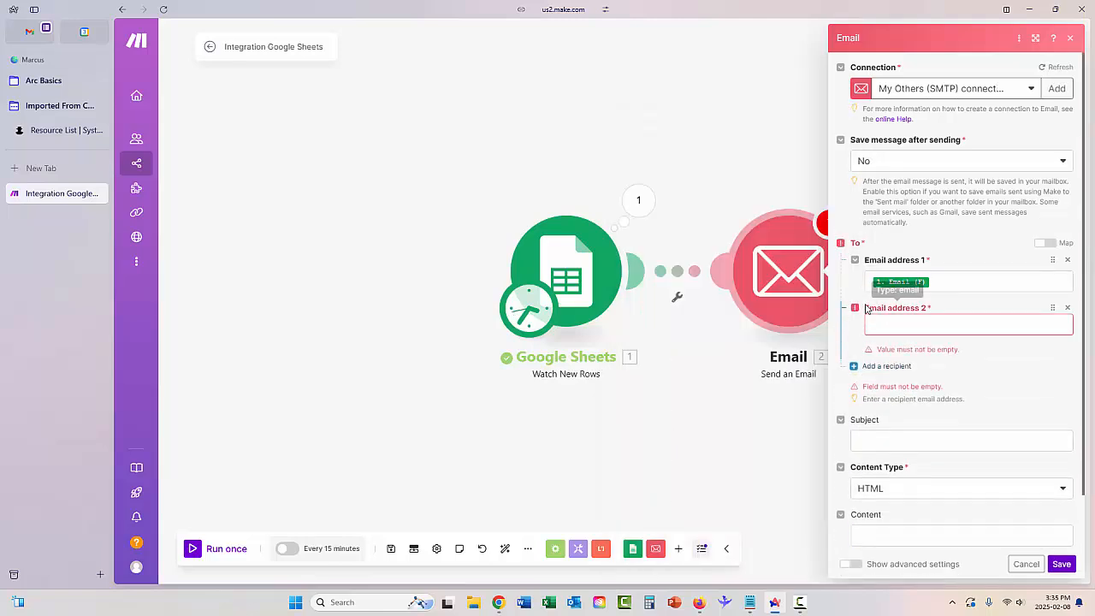
{"action": "left_click", "coordinate": [1069, 309]}
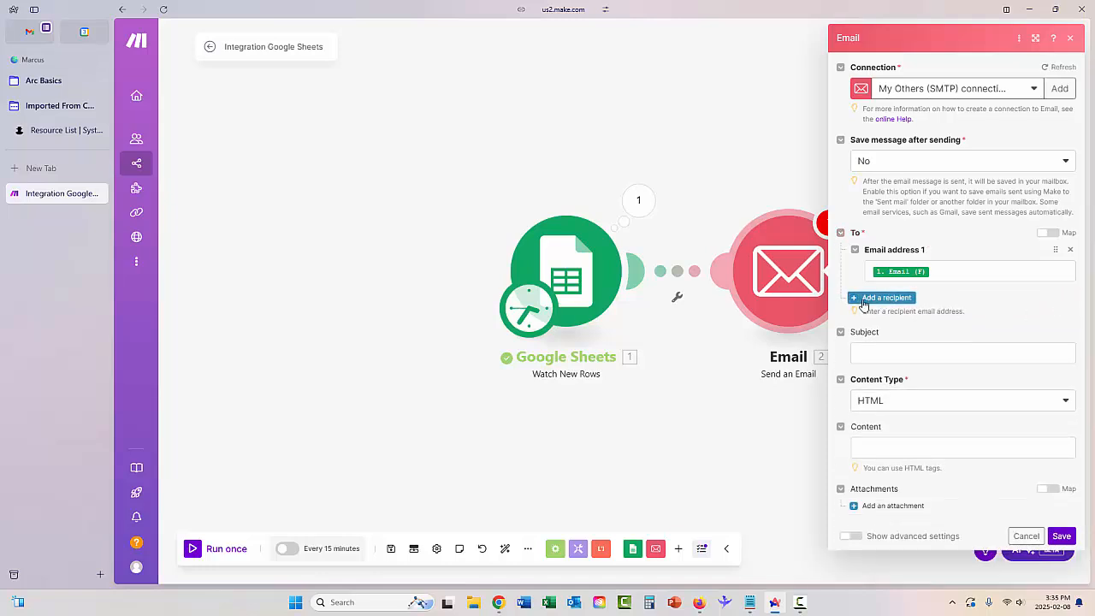
Set the subject to 'Hello [Name (D)], thank you for your T-Shirt order!' and content type to Plaintext.
{"action": "left_click", "coordinate": [875, 353]}
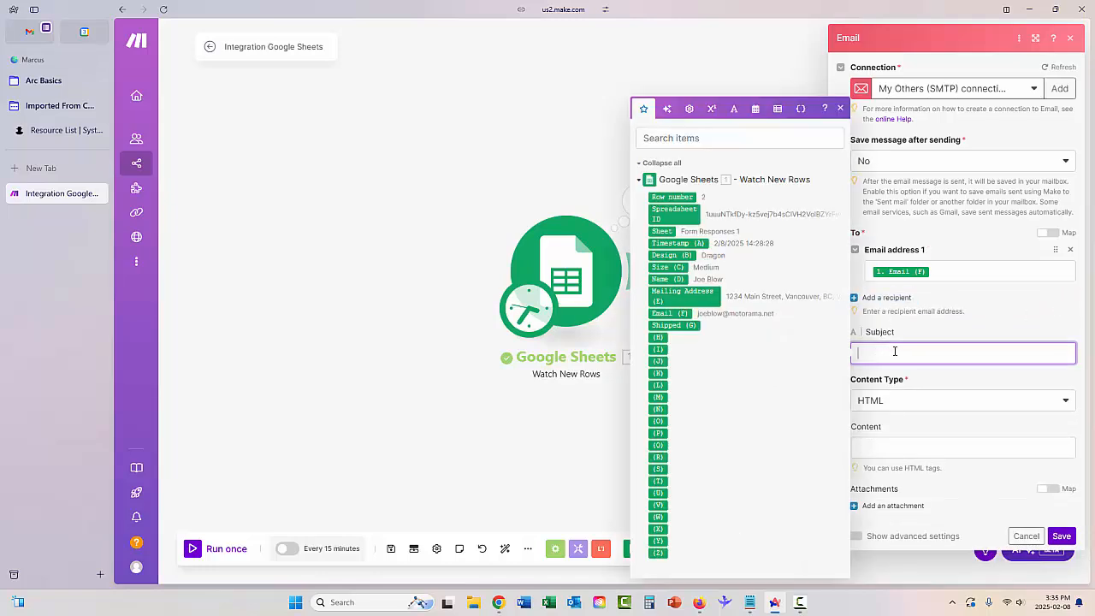
{"action": "type", "text": "Hello"}
{"action": "left_click", "coordinate": [668, 279]}
{"action": "type", "text": ", thank you for your "}
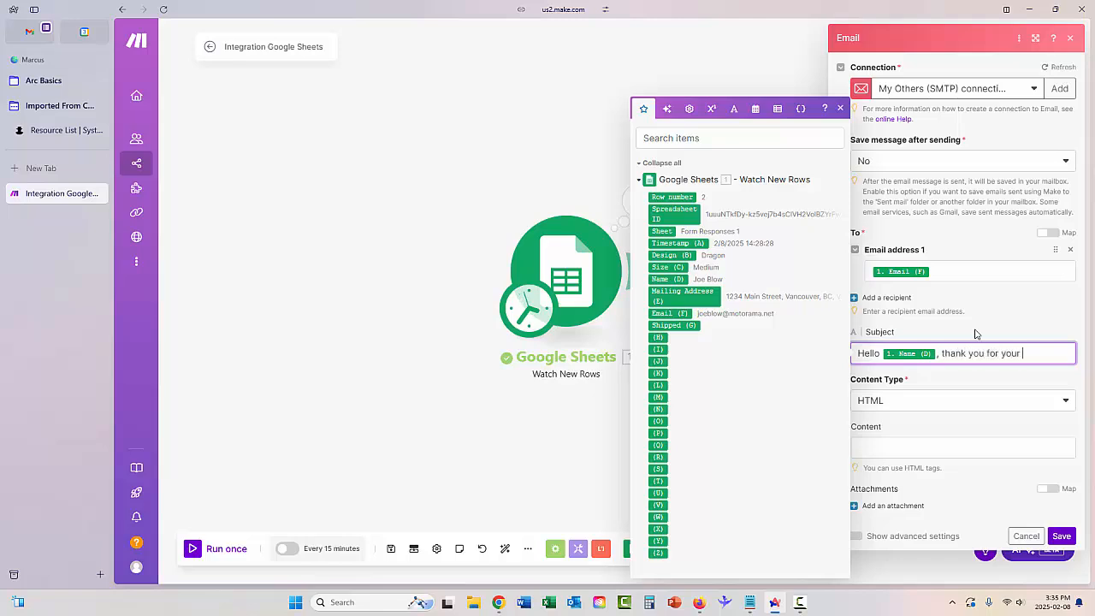
{"action": "type", "text": "T-Shirt or der"}
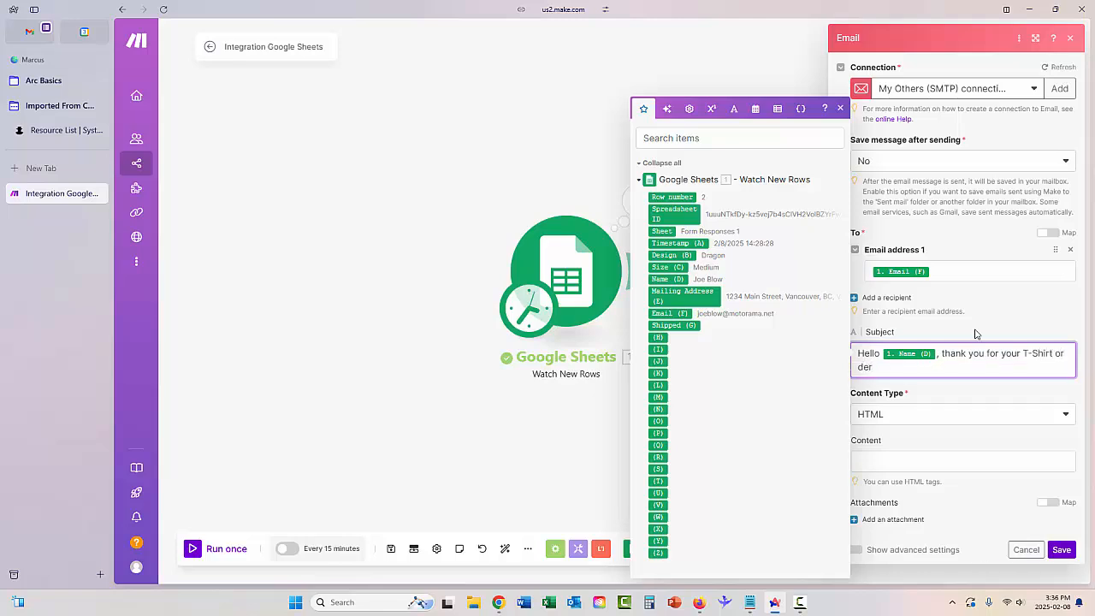
{"action": "type", "text": "!"}
{"action": "left_click", "coordinate": [919, 419]}
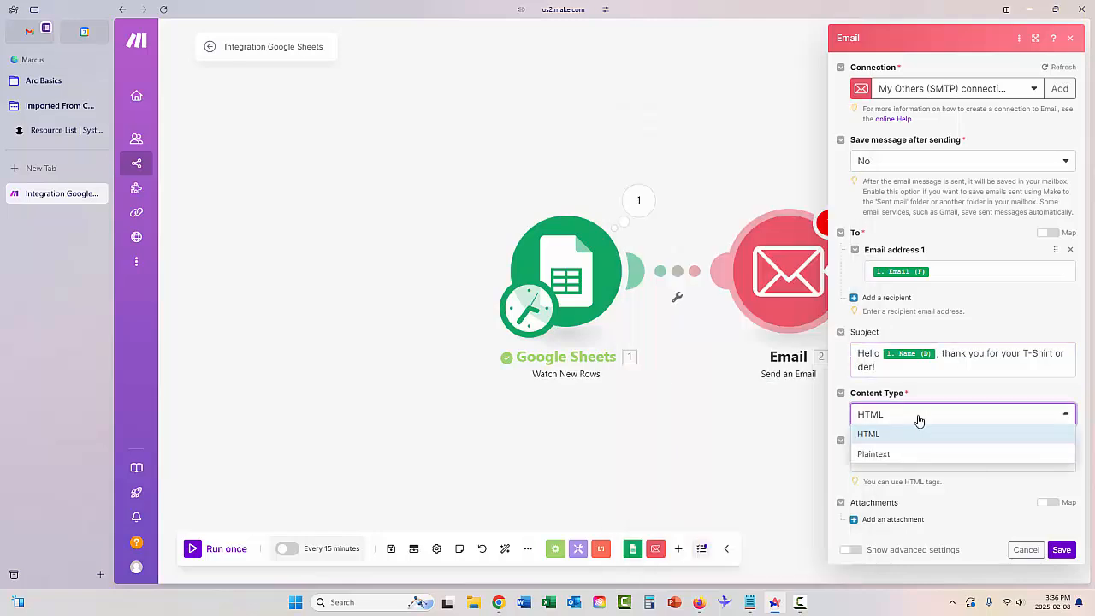
{"action": "left_click", "coordinate": [896, 454]}
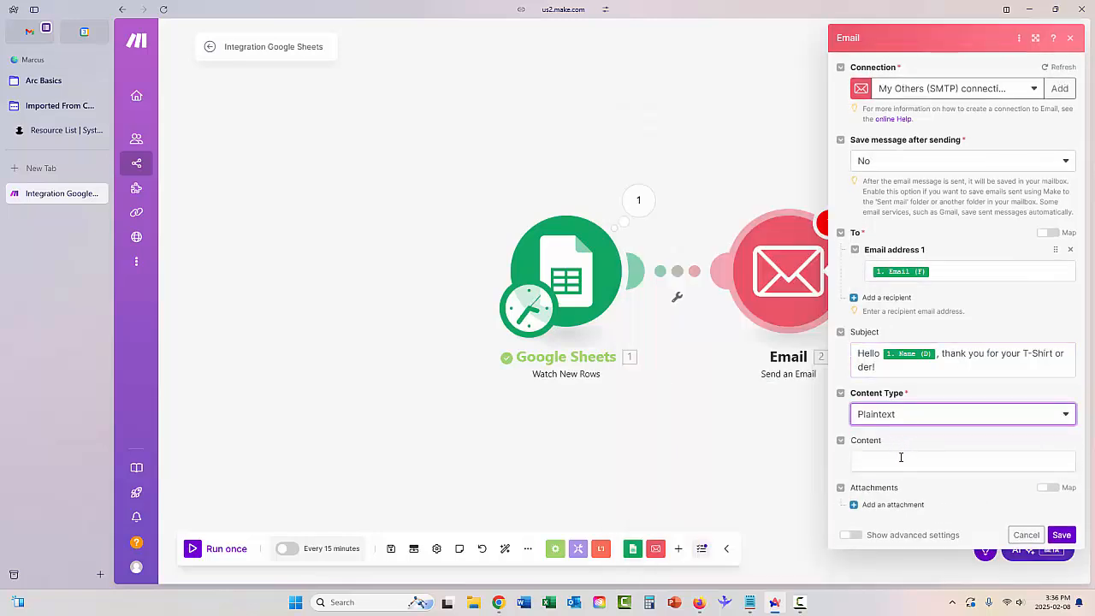
Write a body greeting Name (D), thanking them for their Size (C) Design (B) shirt, and inviting corrections.
{"action": "left_click", "coordinate": [901, 459]}
{"action": "type", "text": "Hello"}
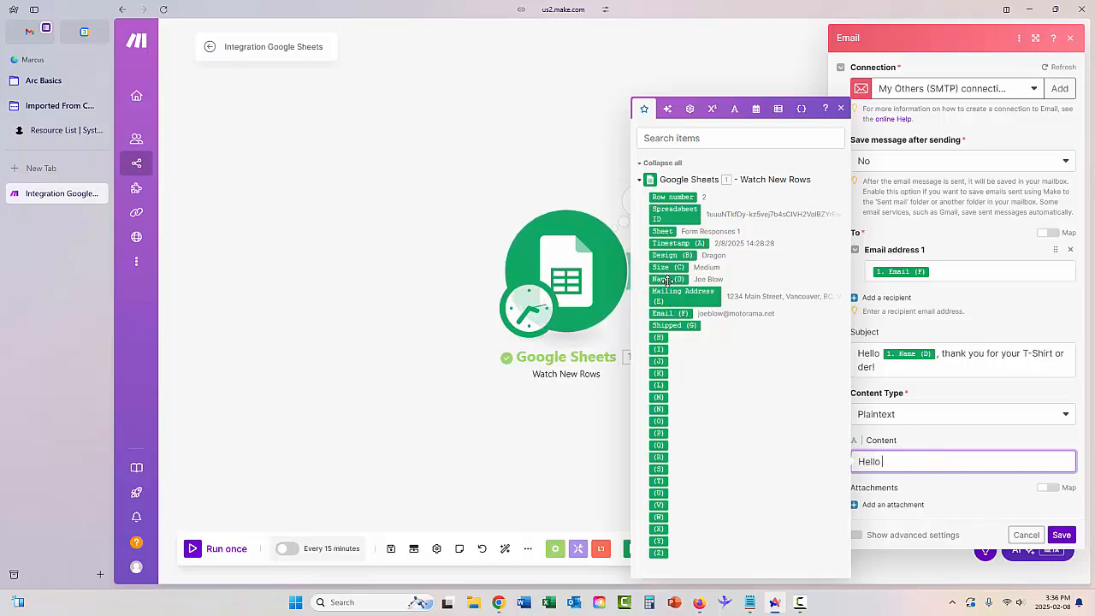
{"action": "left_click_drag", "start_coordinate": [665, 280], "coordinate": [928, 470]}
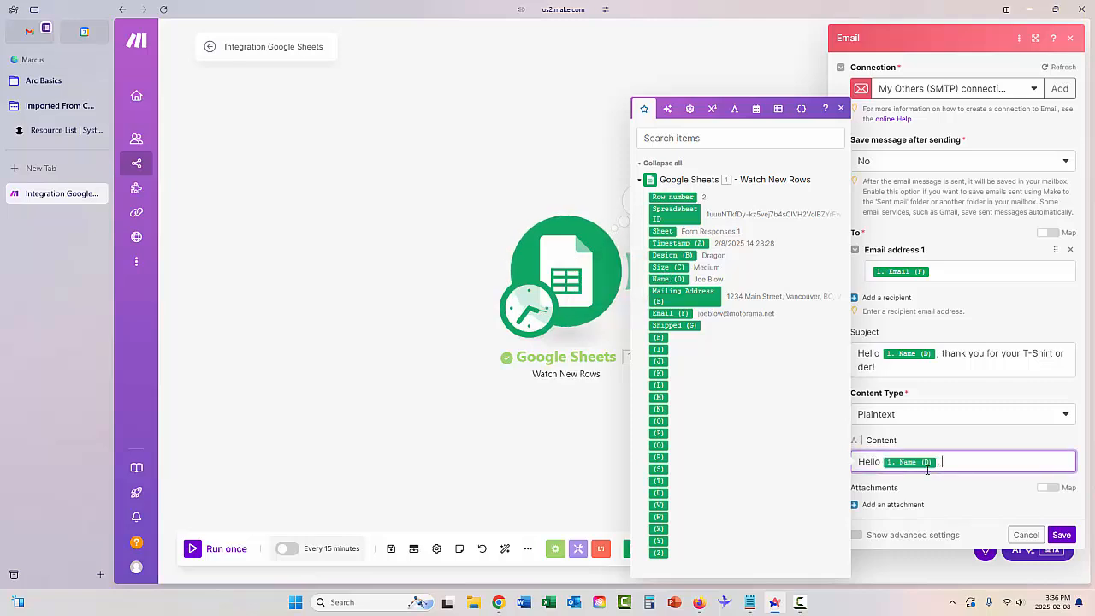
{"action": "type", "text": ", Thank s"}
{"action": "key", "text": "BackSpace"}
{"action": "type", "text": "you for order a"}
{"action": "left_click", "coordinate": [665, 267]}
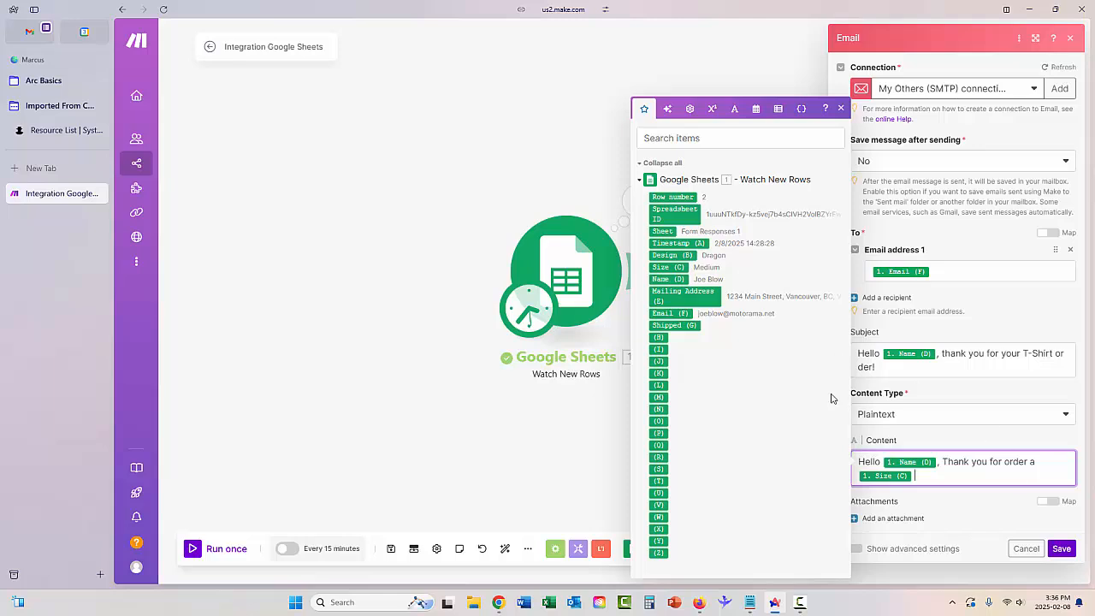
{"action": "left_click", "coordinate": [672, 255]}
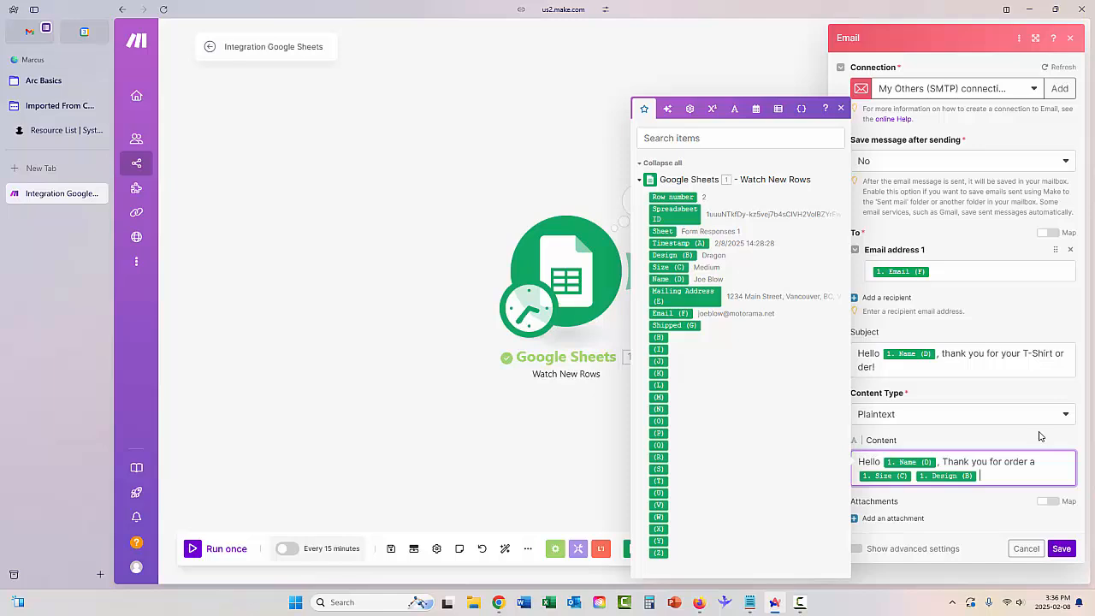
{"action": "type", "text": "shir"}
{"action": "type", "text": "t! Please to reply to t"}
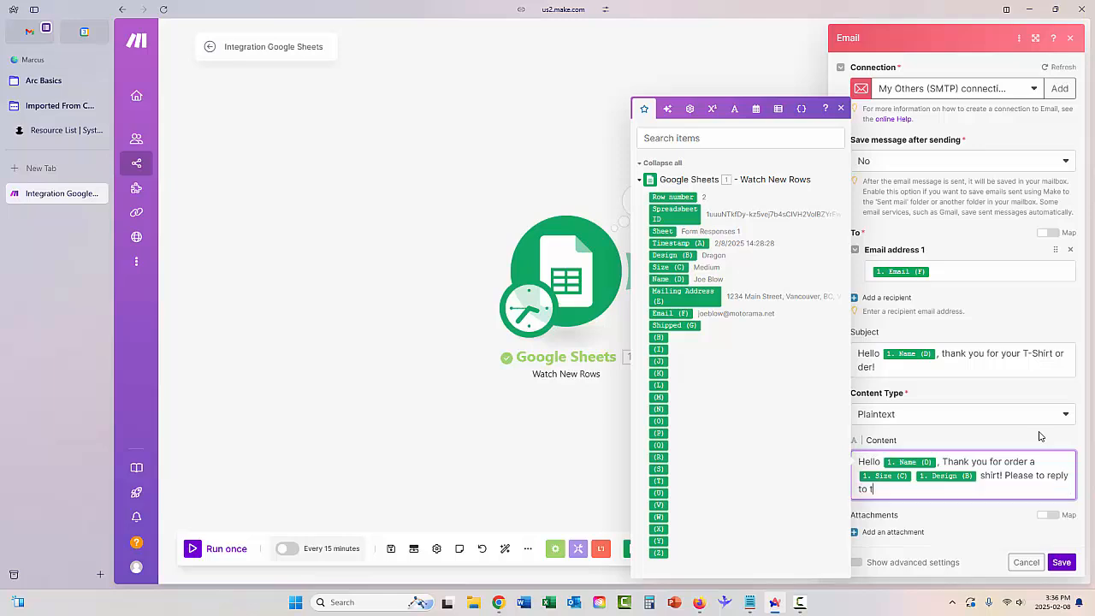
{"action": "type", "text": "he"}
{"action": "type", "text": "is email "}
{"action": "type", "text": "if we go"}
{"action": "type", "text": "t it wrong"}
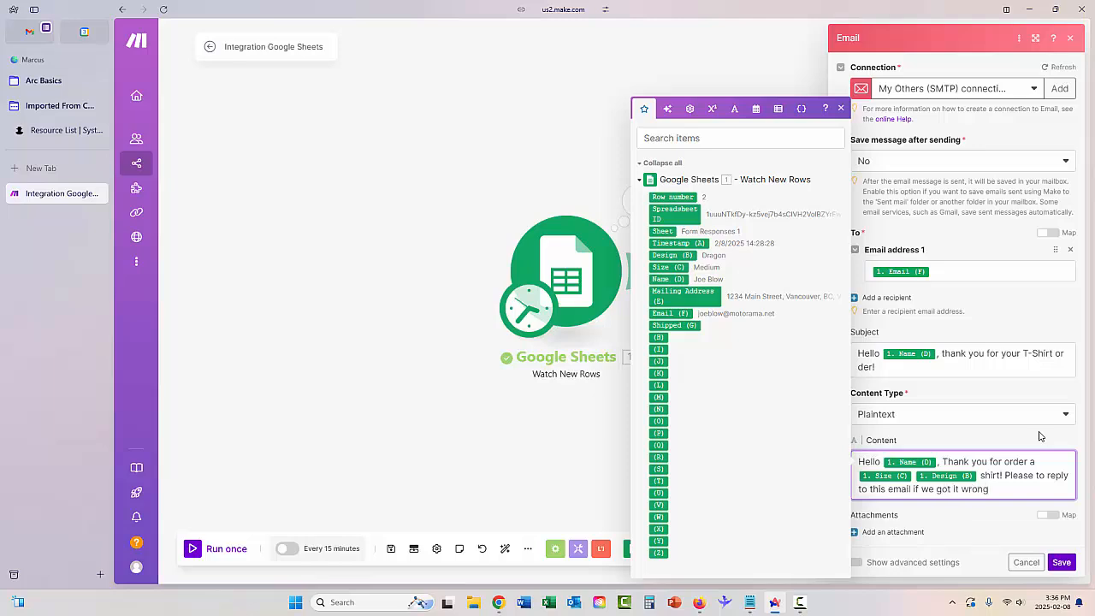
{"action": "type", "text": ". Thank"}
{"action": "key", "text": "BackSpace"}
{"action": "key", "text": "BackSpace"}
{"action": "key", "text": "BackSpace"}
{"action": "key", "text": "BackSpace"}
{"action": "key", "text": "BackSpace"}
Save the Email step, run the scenario once more, and switch to Firefox.
{"action": "left_click", "coordinate": [1061, 562]}
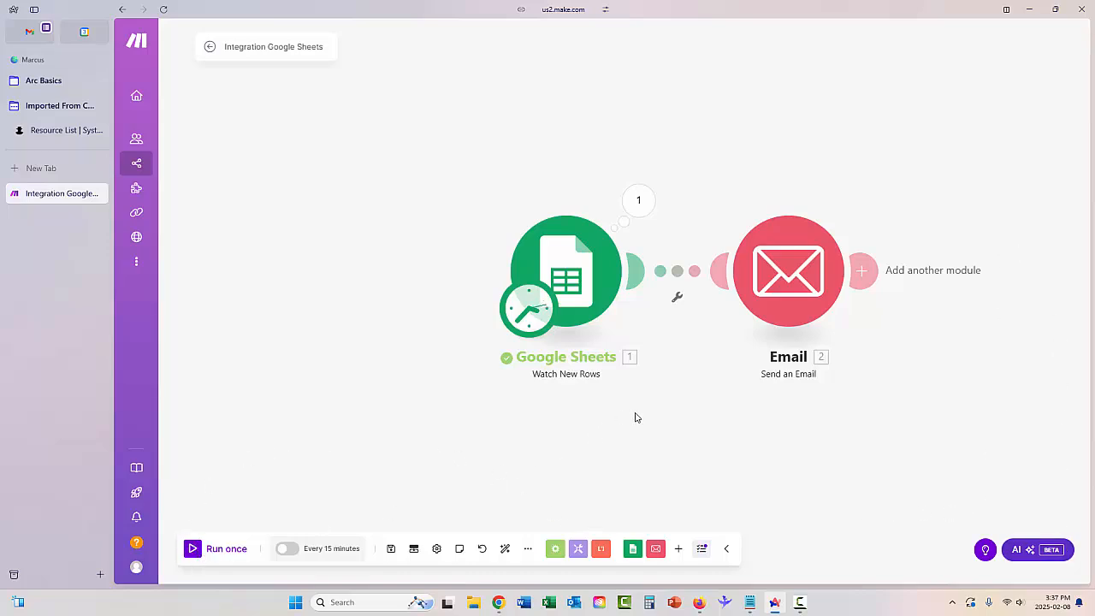
{"action": "left_click", "coordinate": [196, 550]}
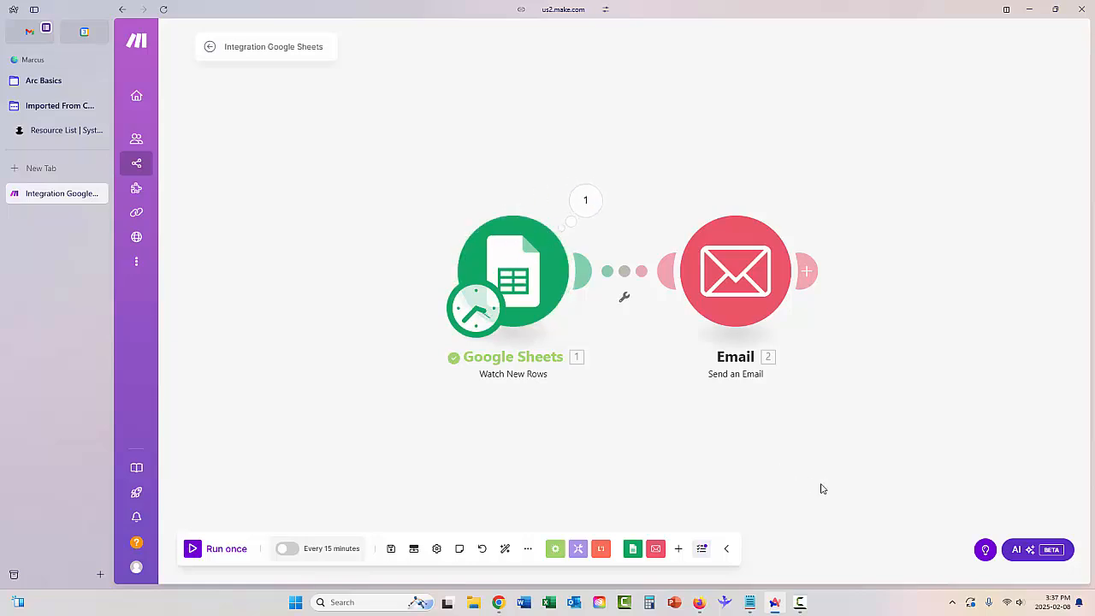
{"action": "left_click", "coordinate": [699, 602]}
Choose the Logos design and Extra Large size on the T-Shirt Order Form.
{"action": "left_click", "coordinate": [73, 13]}
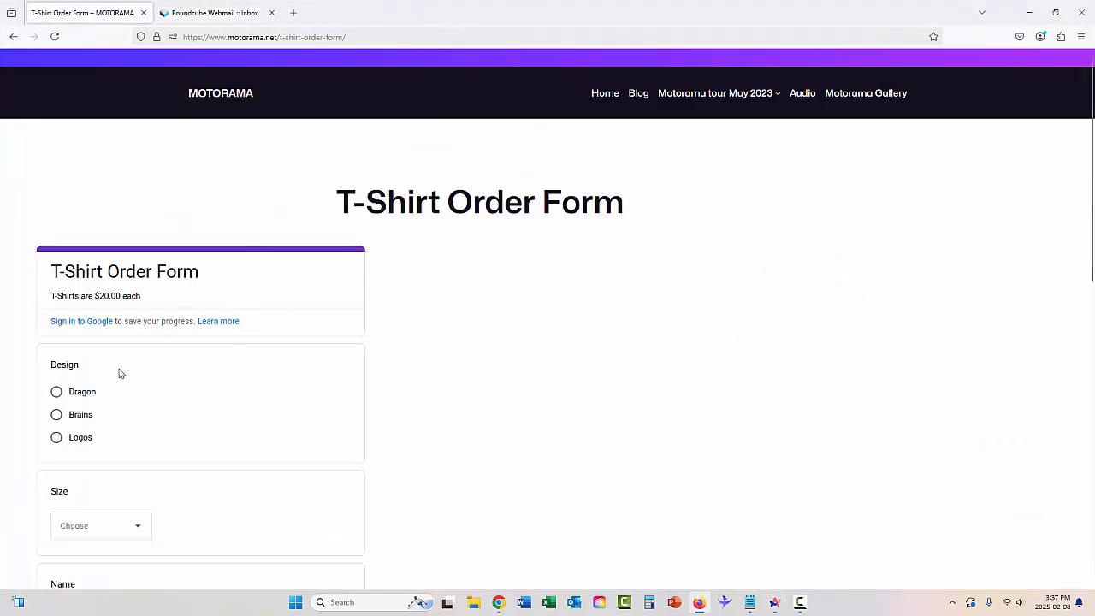
{"action": "left_click", "coordinate": [56, 438]}
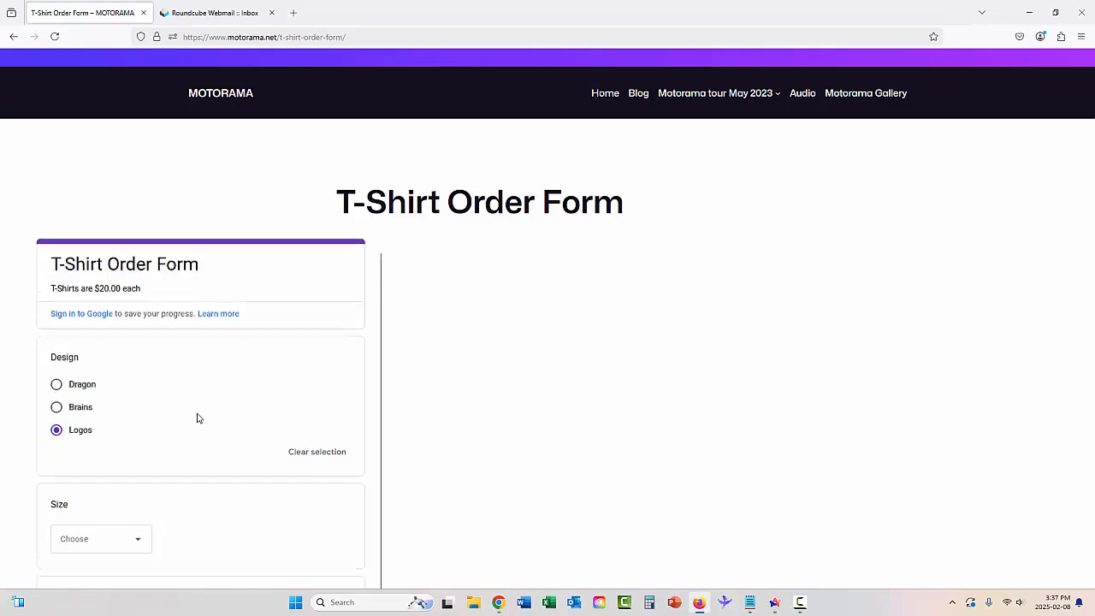
{"action": "scroll", "coordinate": [184, 436], "scroll_direction": "down", "scroll_amount": 3}
{"action": "left_click", "coordinate": [89, 420]}
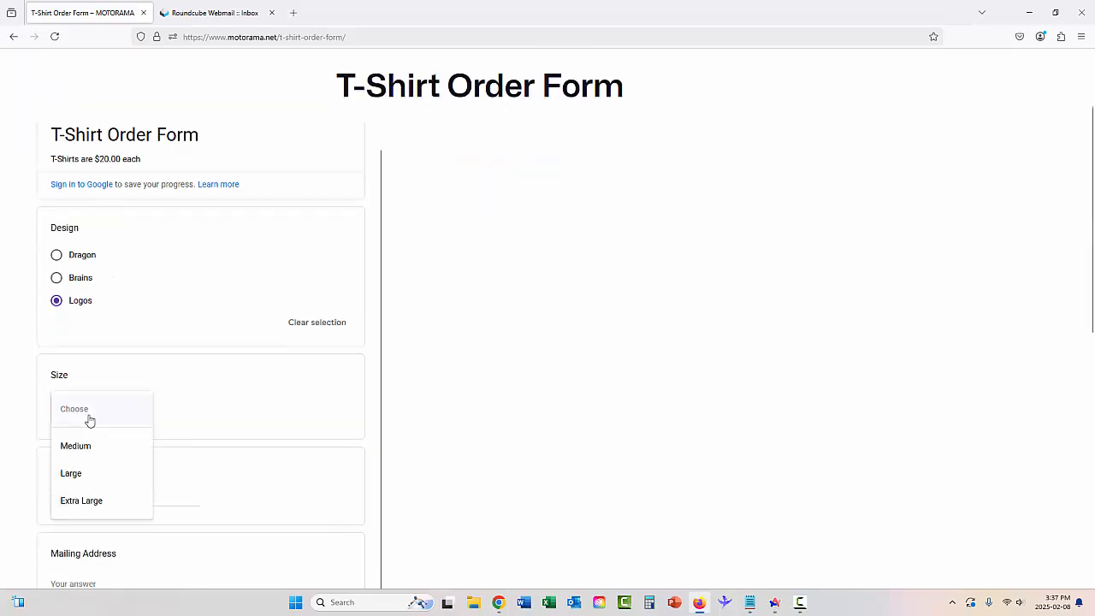
{"action": "left_click", "coordinate": [98, 501]}
{"action": "scroll", "coordinate": [205, 404], "scroll_direction": "down", "scroll_amount": 3}
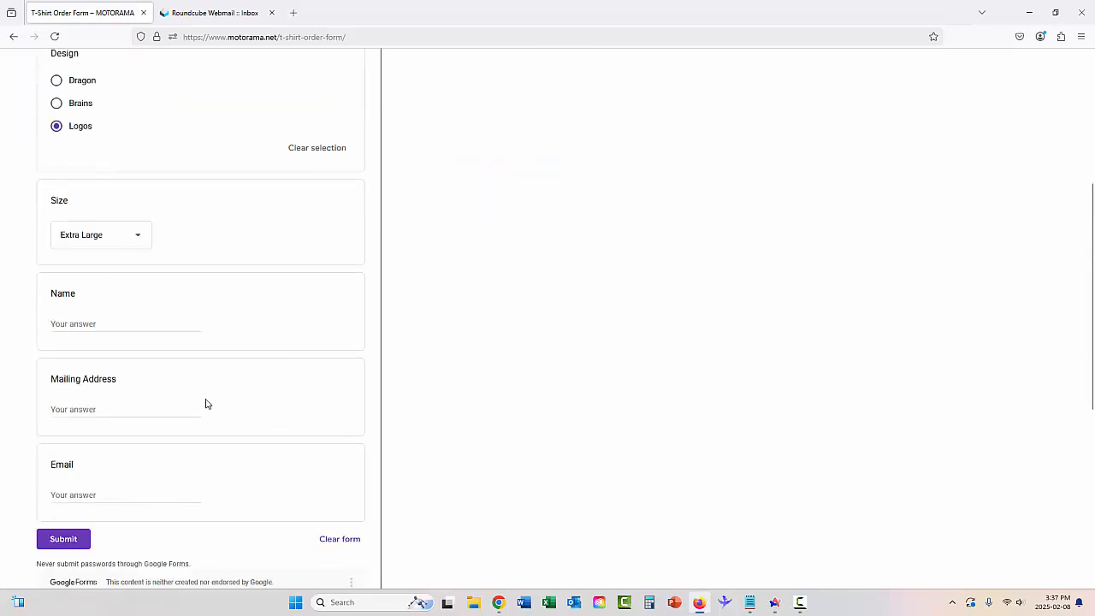
Enter the customer's name, e-mail and street address in their correct fields, then submit the order.
{"action": "left_click", "coordinate": [111, 324]}
{"action": "type", "text": "Joe"}
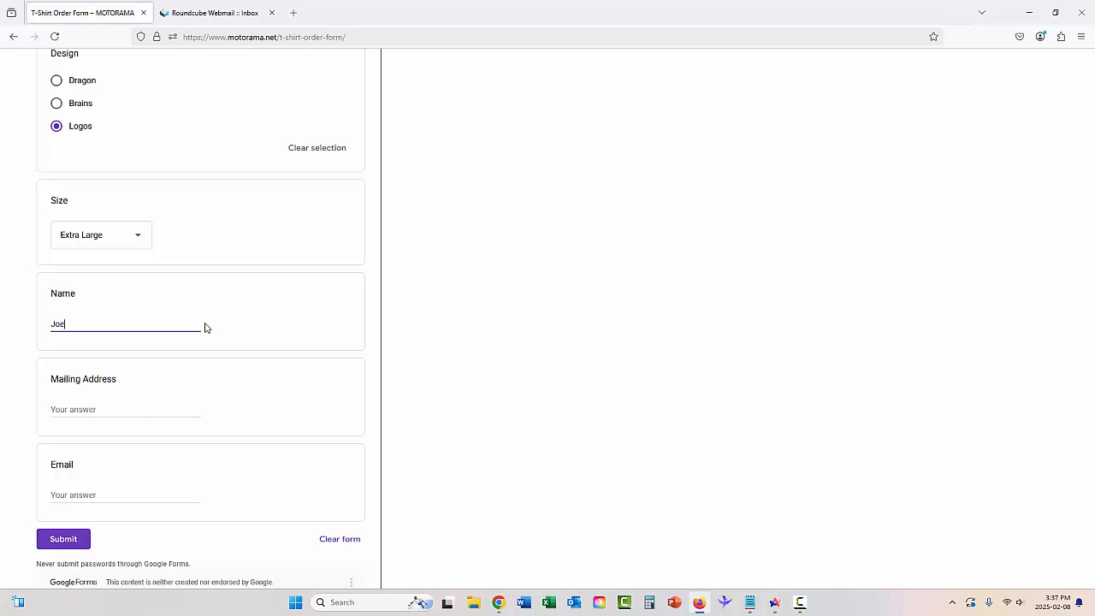
{"action": "type", "text": " Blow"}
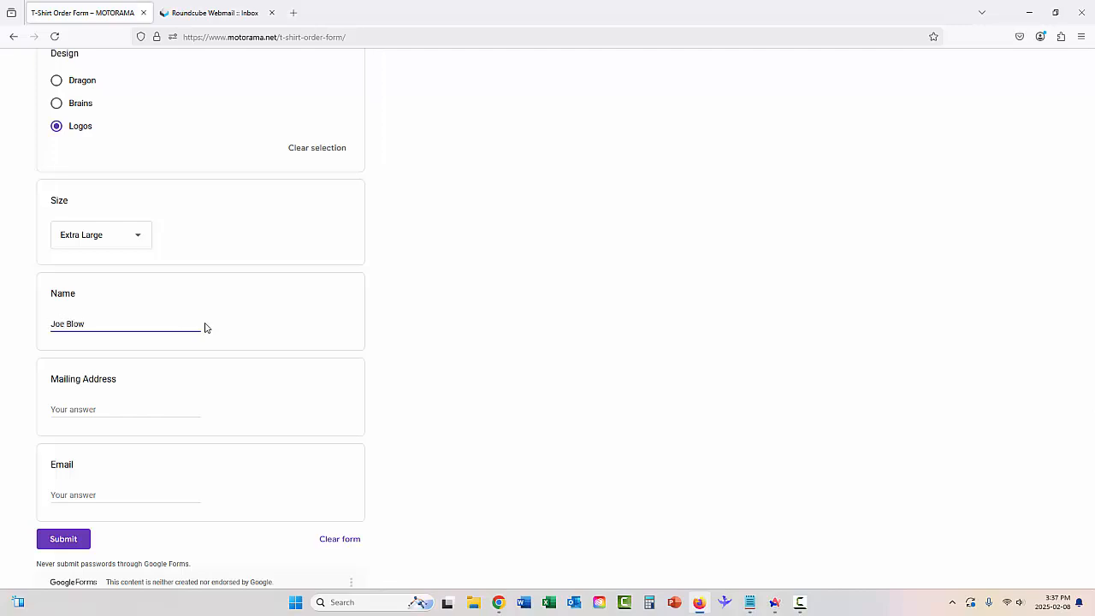
{"action": "left_click", "coordinate": [168, 411]}
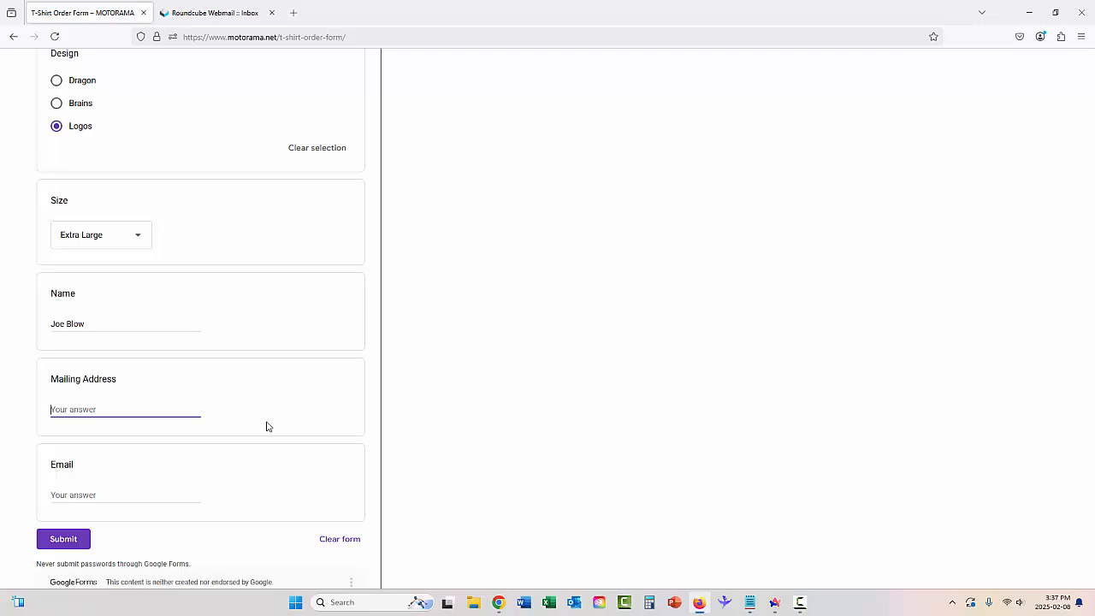
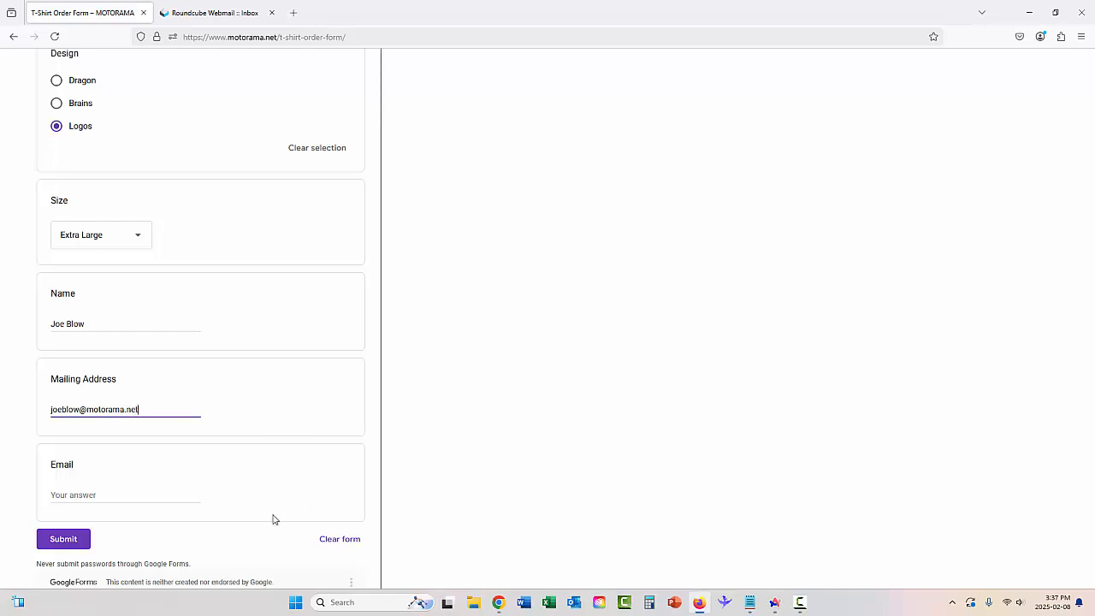
{"action": "left_click_drag", "start_coordinate": [161, 409], "coordinate": [32, 405]}
{"action": "key", "text": "ctrl+c"}
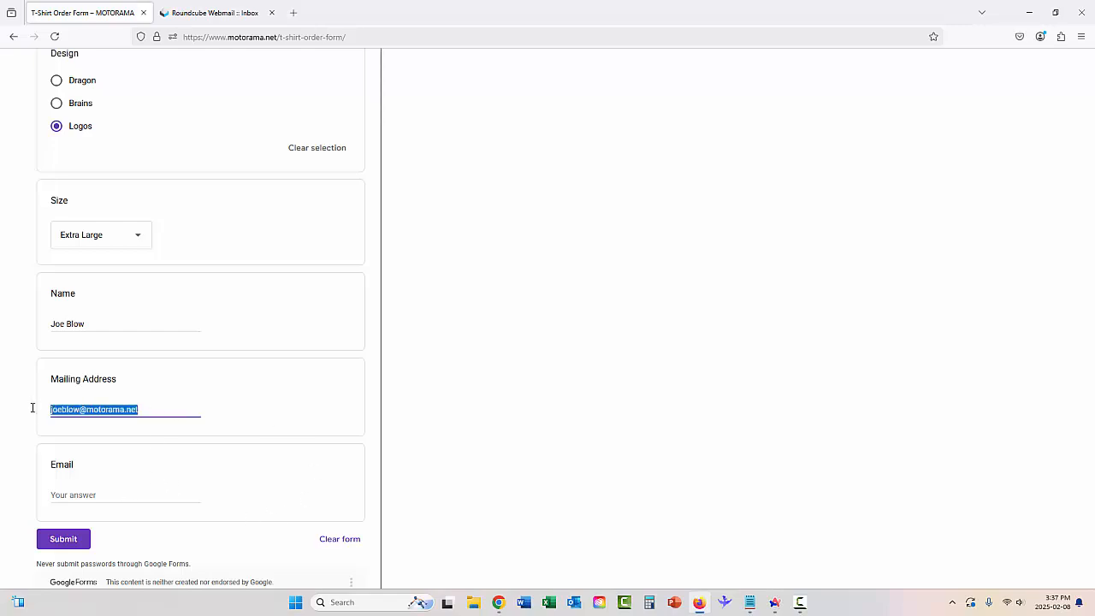
{"action": "key", "text": "BackSpace"}
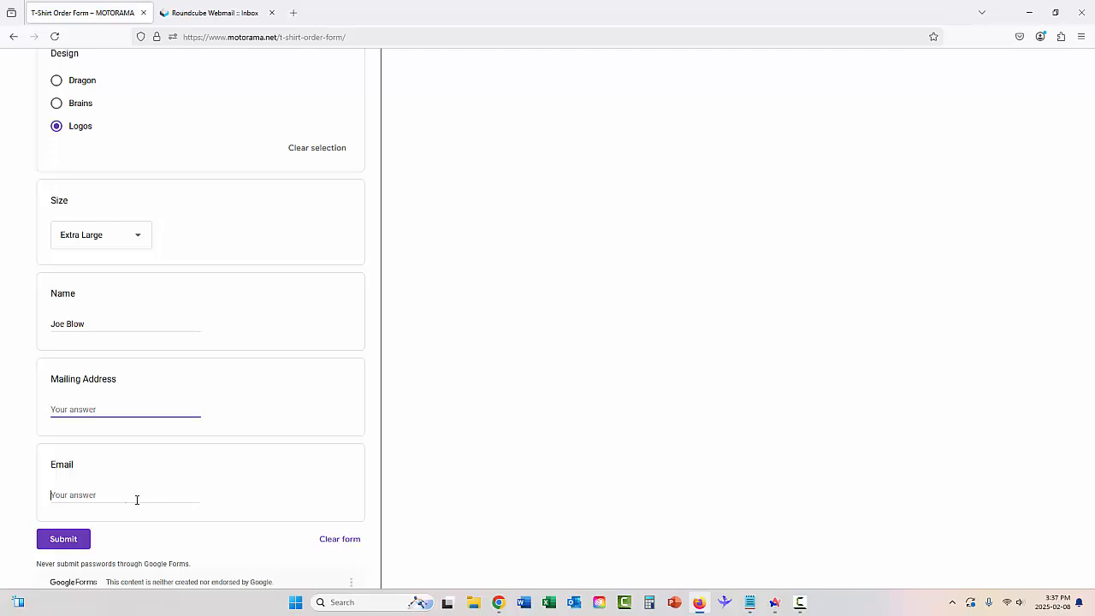
{"action": "left_click", "coordinate": [137, 500]}
{"action": "key", "text": "ctrl+v"}
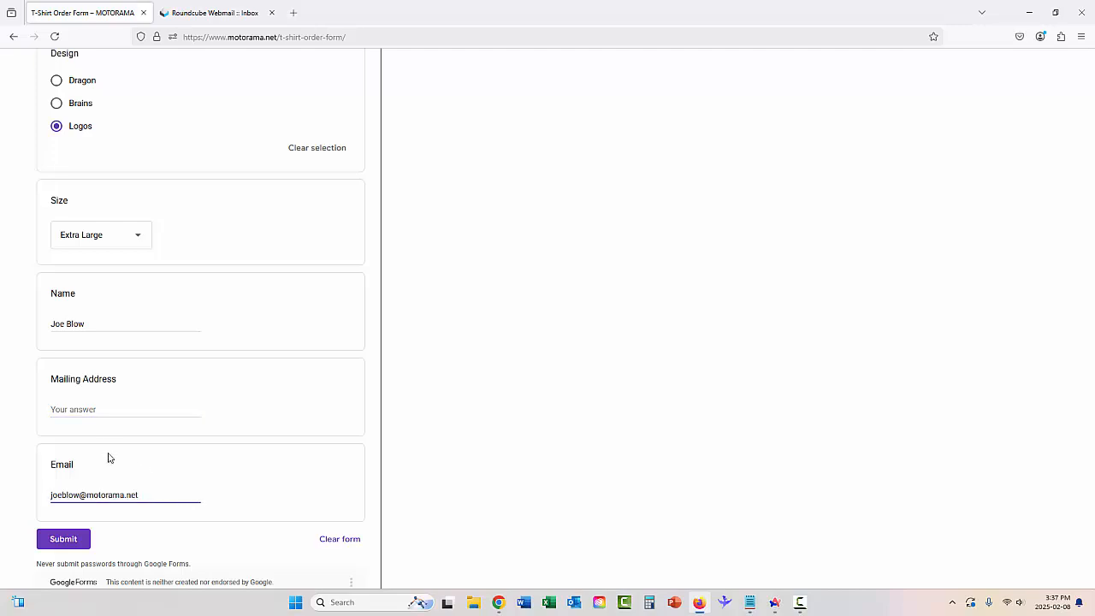
{"action": "left_click", "coordinate": [107, 409]}
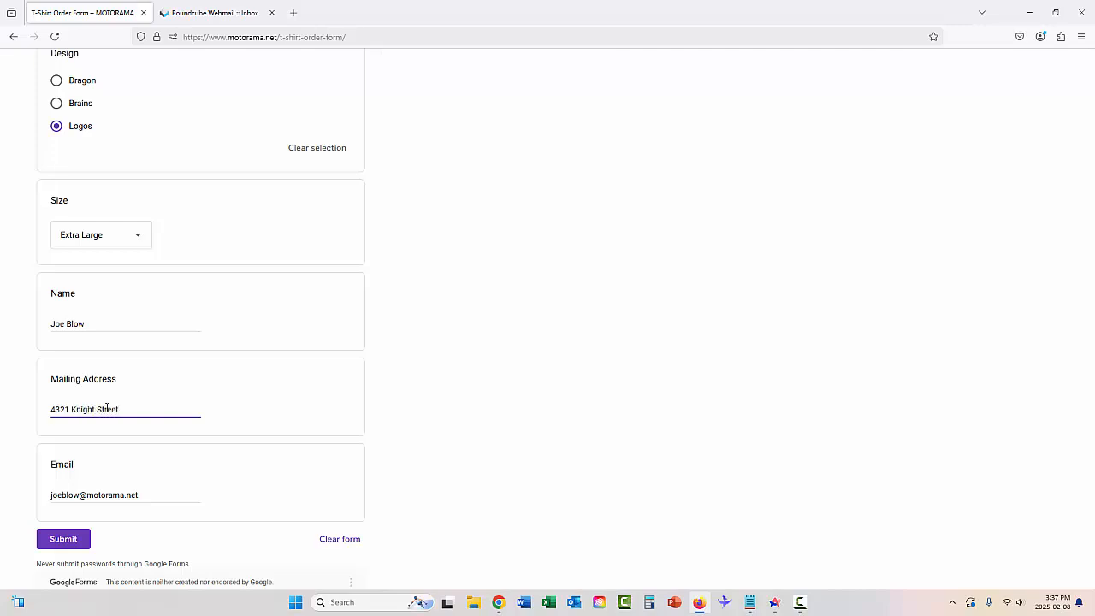
{"action": "scroll", "coordinate": [110, 408], "scroll_direction": "down", "scroll_amount": 3}
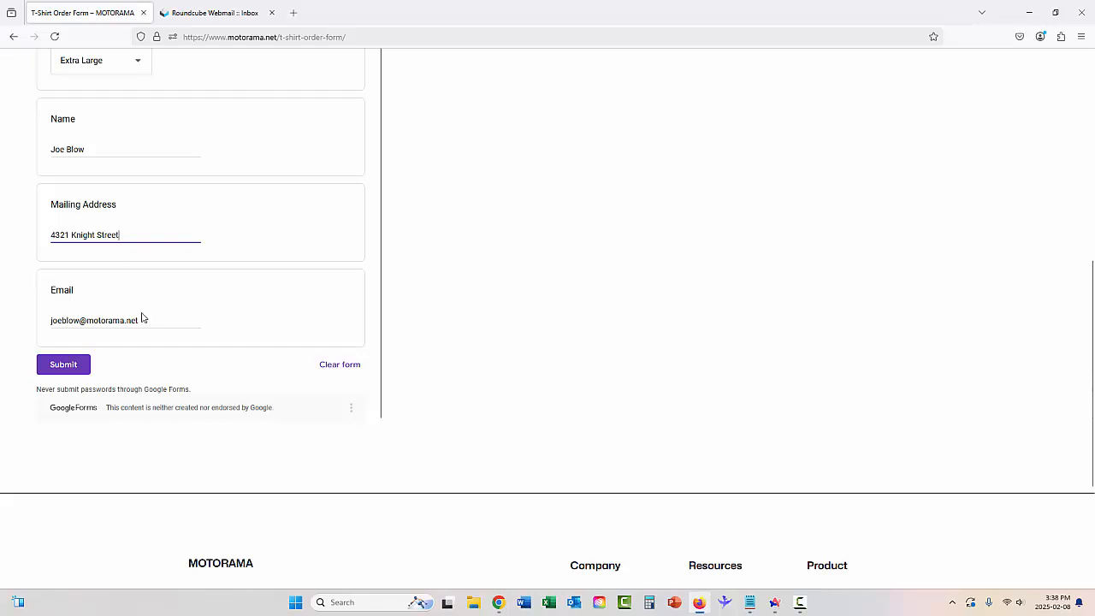
{"action": "left_click", "coordinate": [73, 371]}
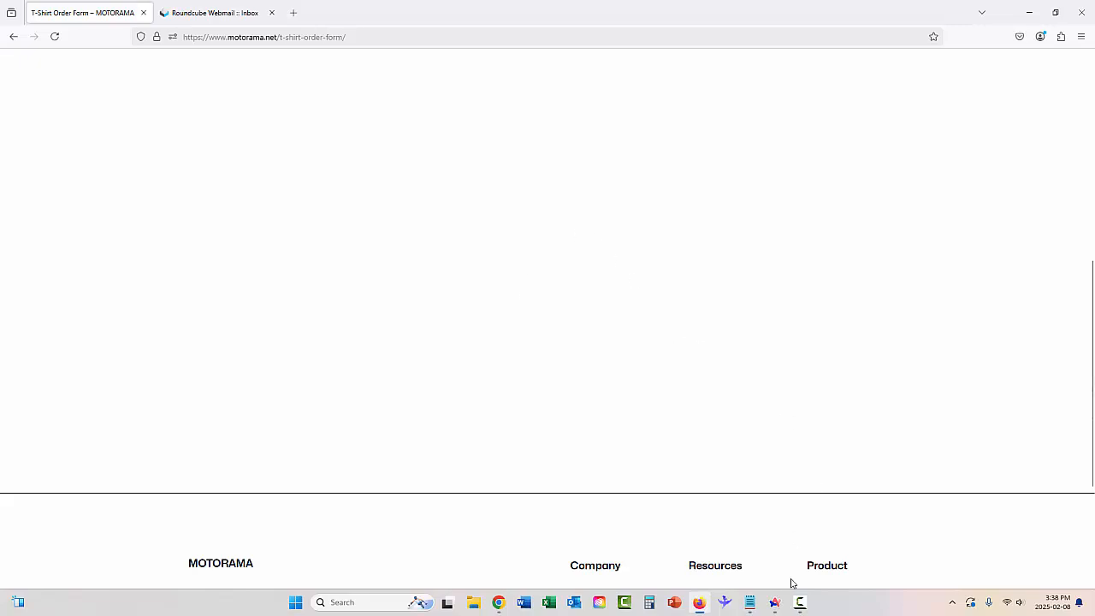
Run the Make scenario once and check the Email module's sent Extra Large Logos confirmation.
{"action": "left_click", "coordinate": [774, 601]}
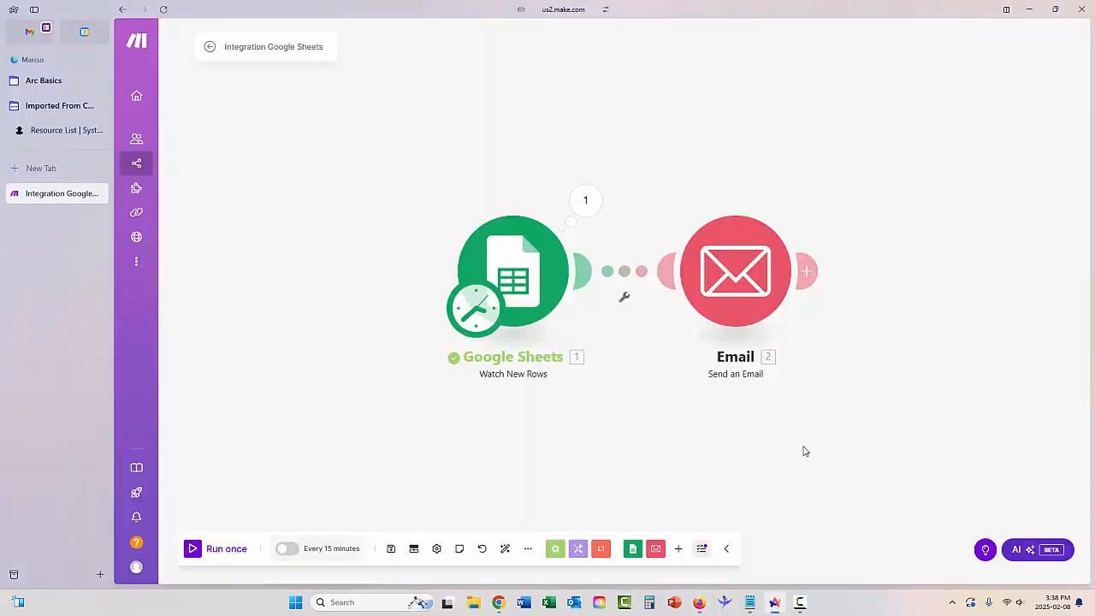
{"action": "left_click", "coordinate": [192, 549]}
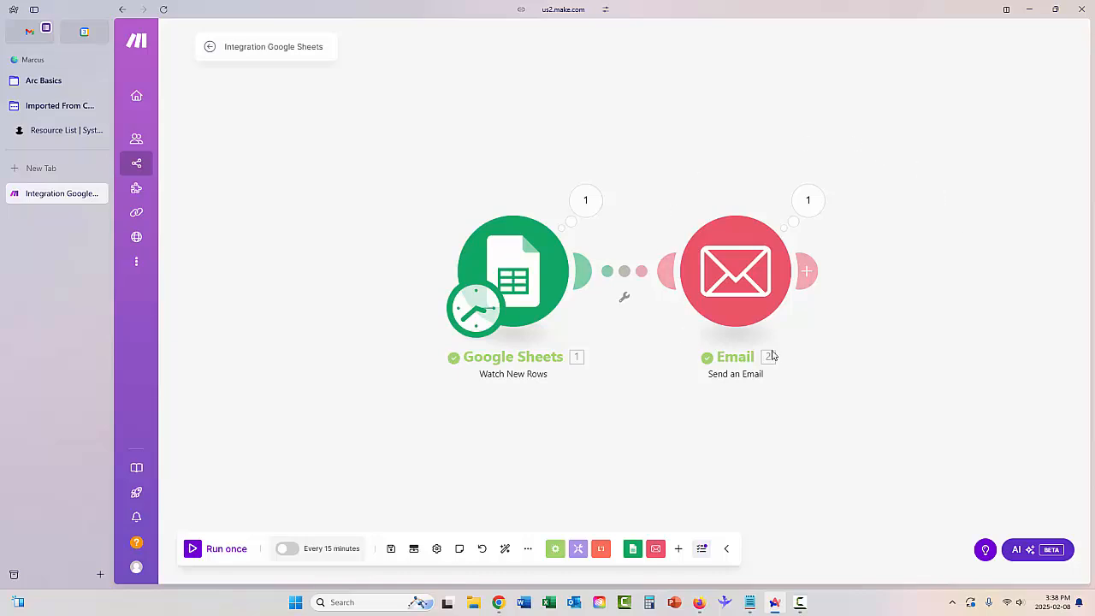
{"action": "left_click", "coordinate": [809, 200]}
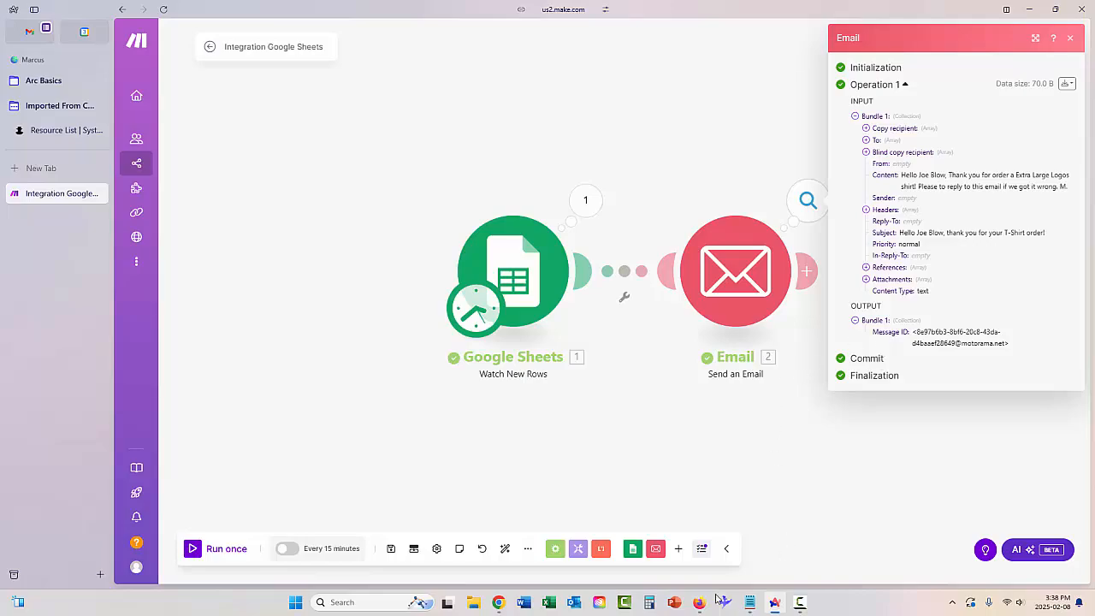
{"action": "left_click", "coordinate": [707, 599]}
Refresh the Roundcube inbox and open the new Extra Large Logos order confirmation email.
{"action": "left_click", "coordinate": [243, 13]}
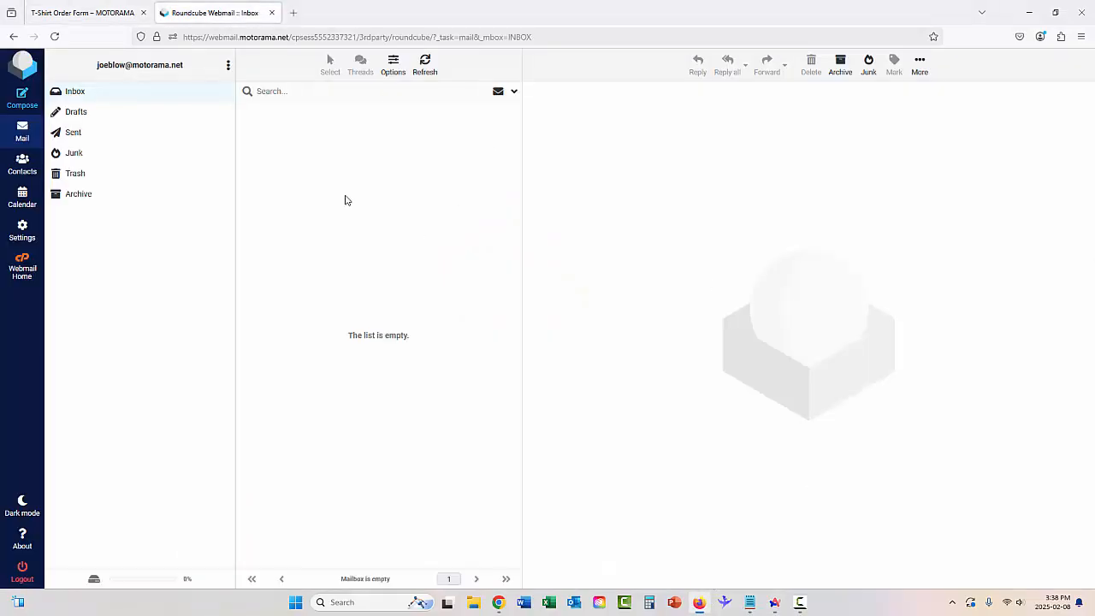
{"action": "left_click", "coordinate": [82, 97]}
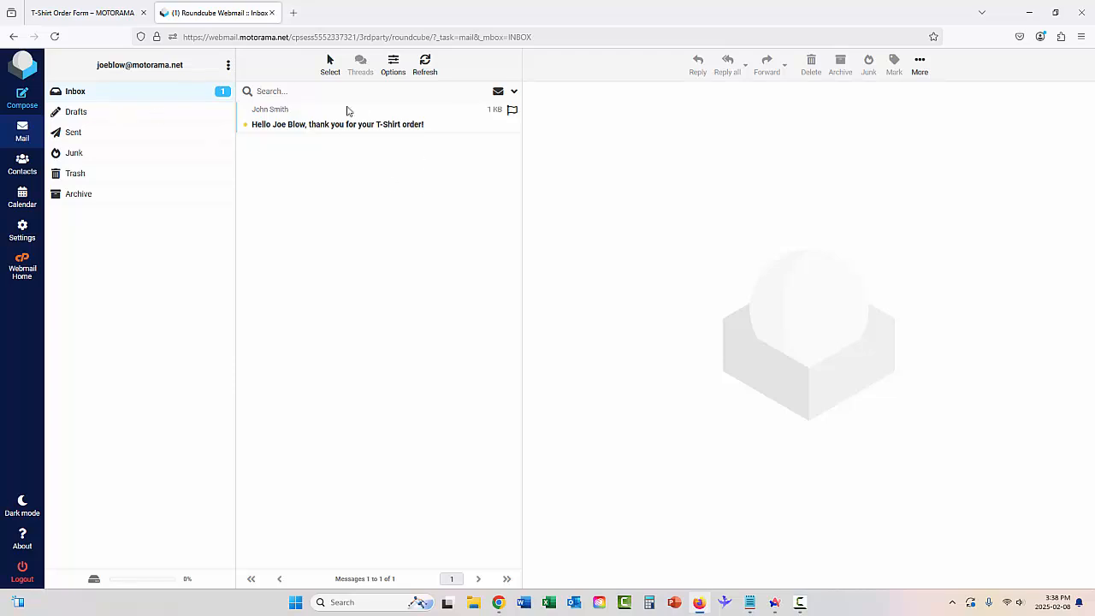
{"action": "left_click", "coordinate": [308, 128]}
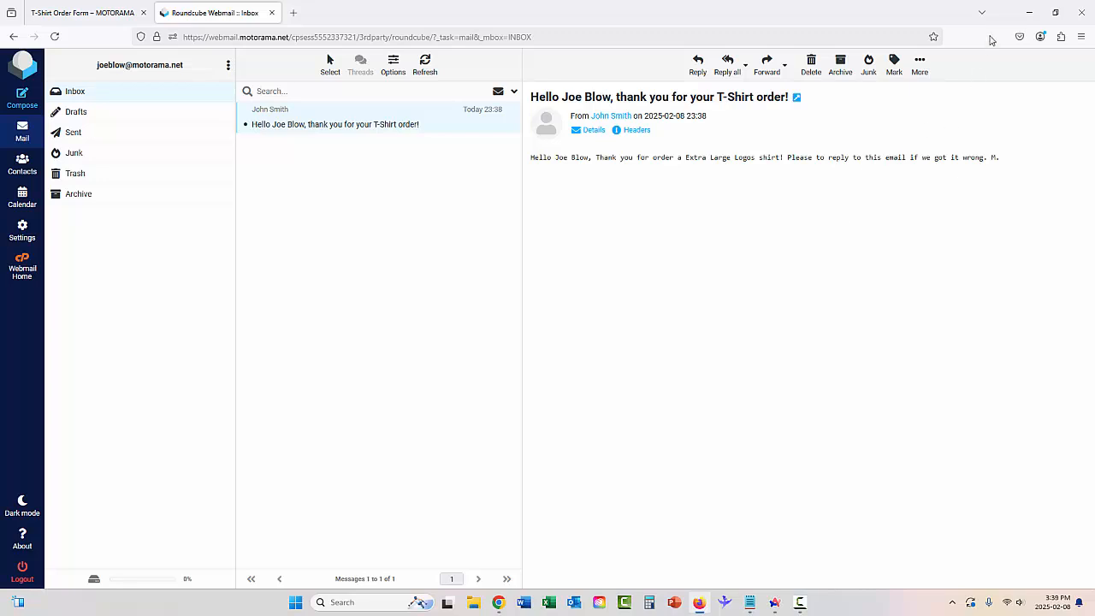
{"action": "left_click", "coordinate": [772, 604]}
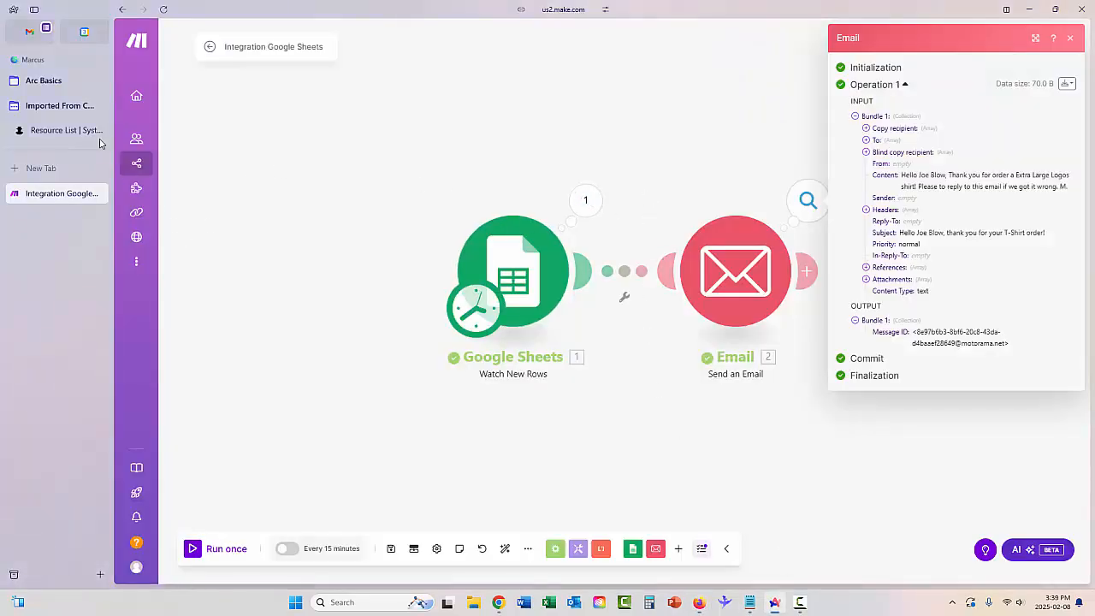
Check the signed-in Google account, then go from Forms home to Google Sheets via the apps launcher.
{"action": "left_click", "coordinate": [29, 31]}
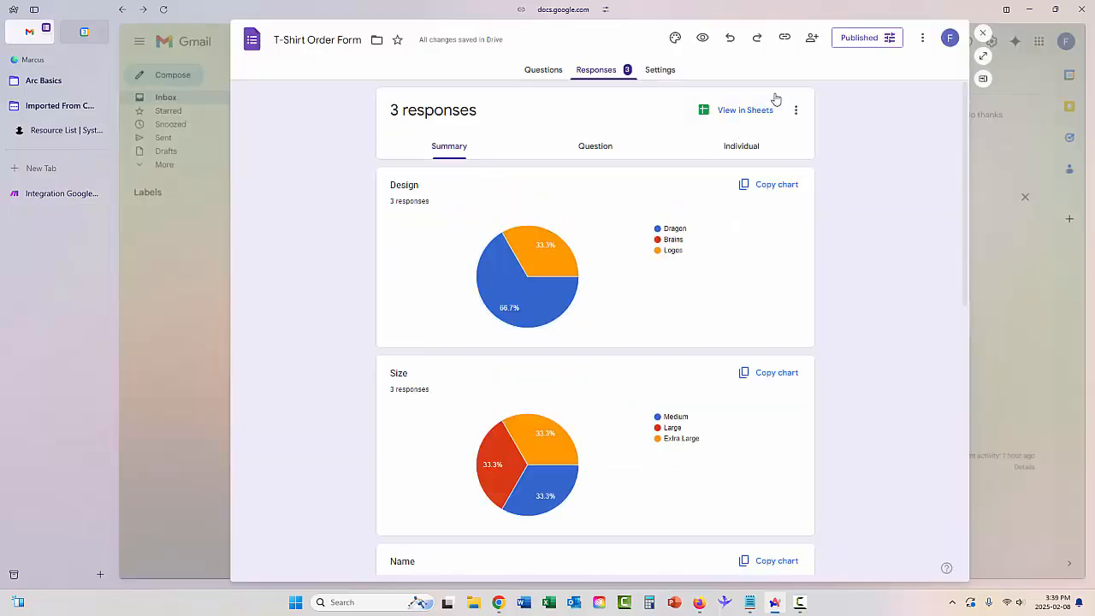
{"action": "left_click", "coordinate": [949, 39]}
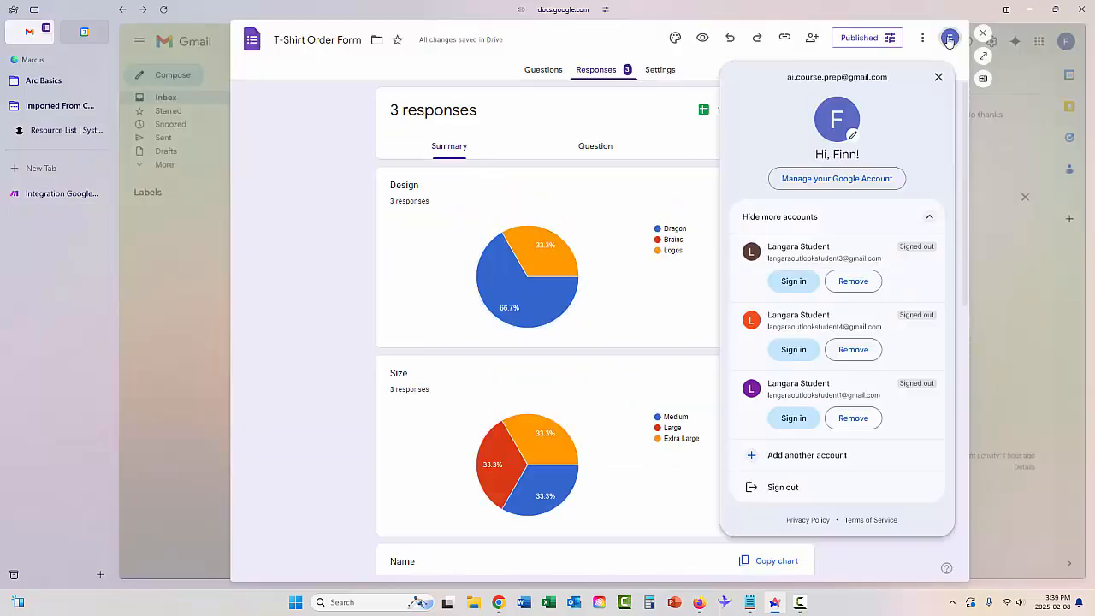
{"action": "left_click", "coordinate": [949, 39]}
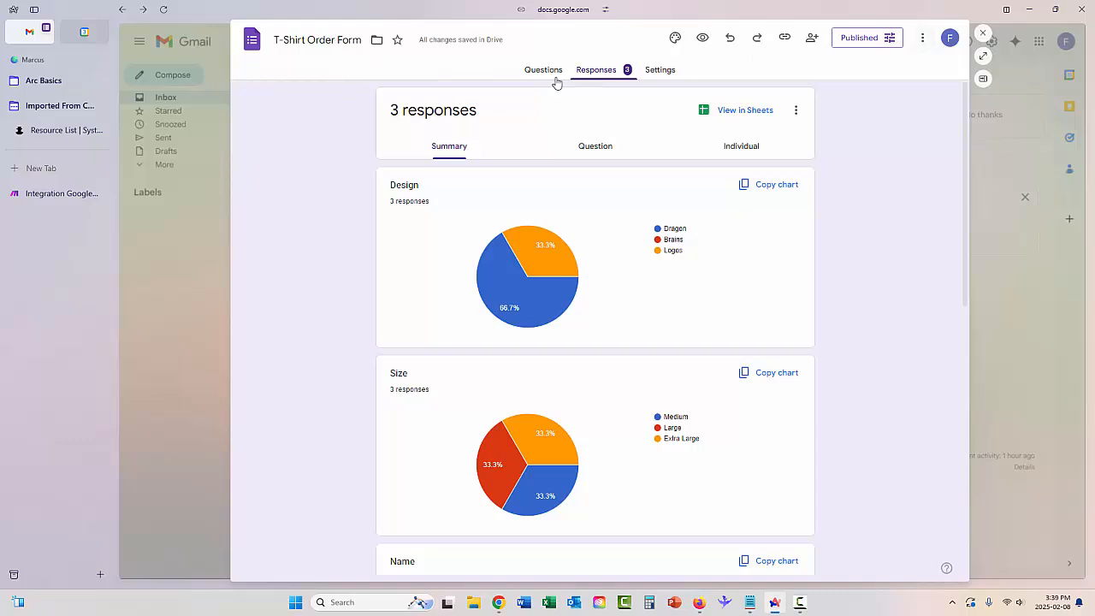
{"action": "left_click", "coordinate": [252, 43]}
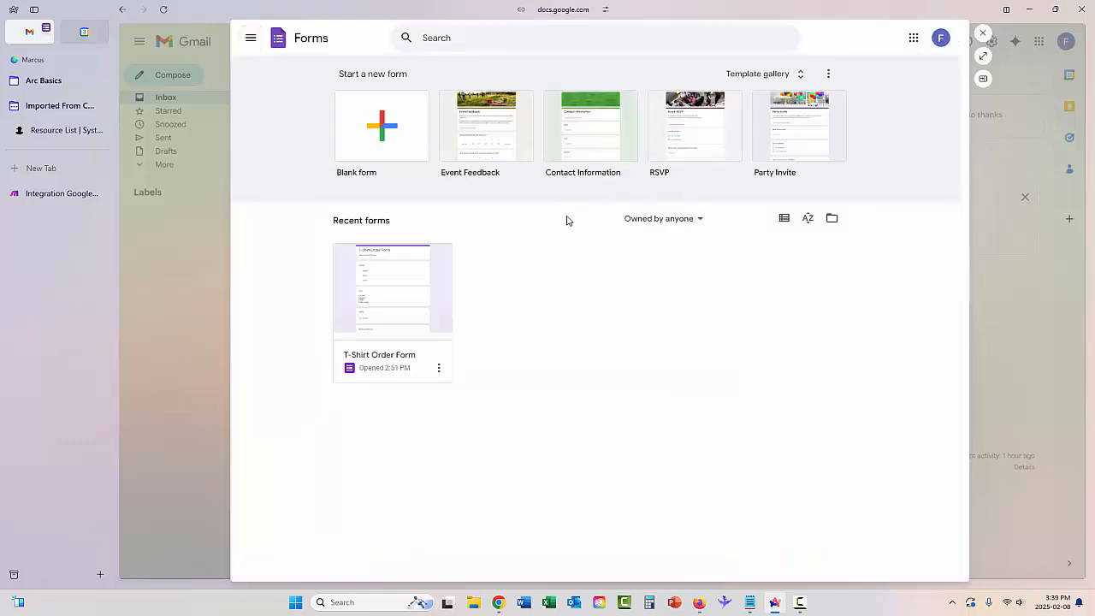
{"action": "left_click", "coordinate": [914, 37]}
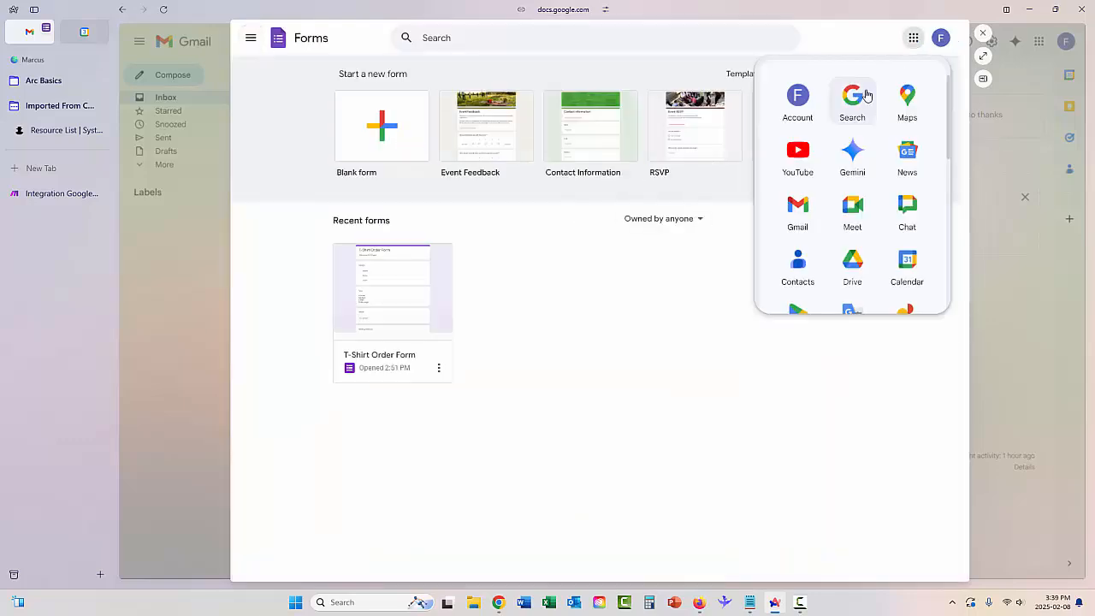
{"action": "scroll", "coordinate": [887, 146], "scroll_direction": "down", "scroll_amount": 3}
{"action": "left_click", "coordinate": [907, 235]}
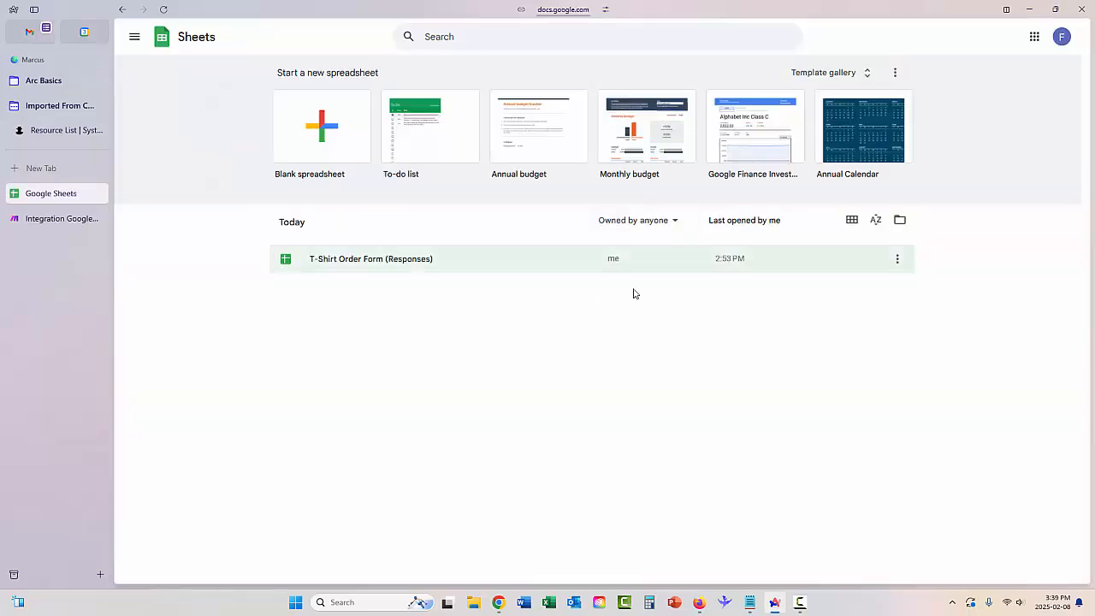
Open T-Shirt Order Form (Responses) to verify the Logos, Extra Large row, then return to Make.
{"action": "left_click", "coordinate": [348, 266]}
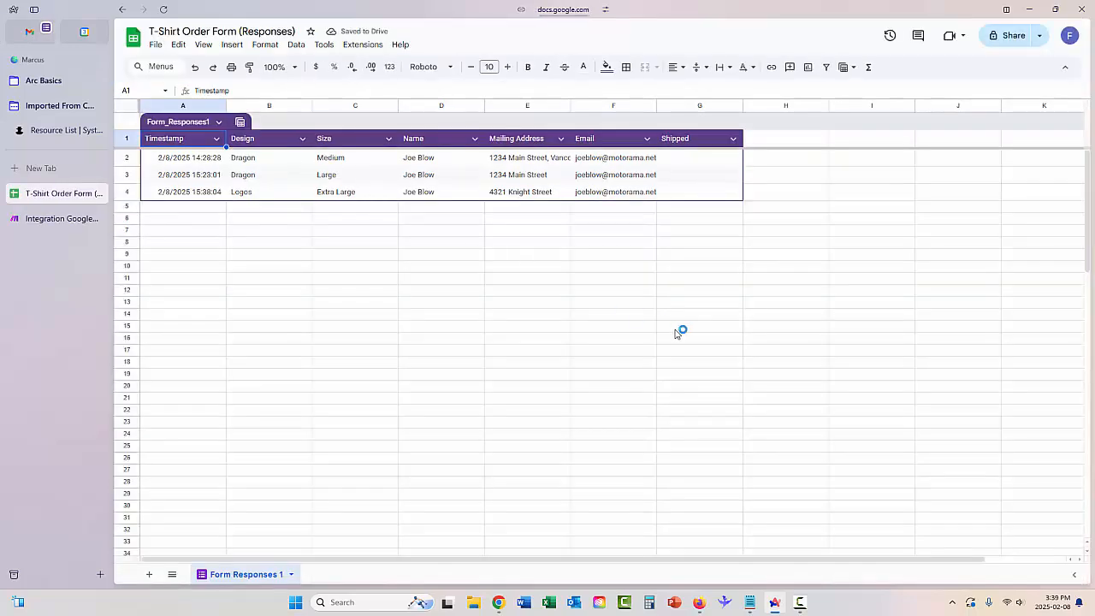
{"action": "left_click", "coordinate": [708, 162]}
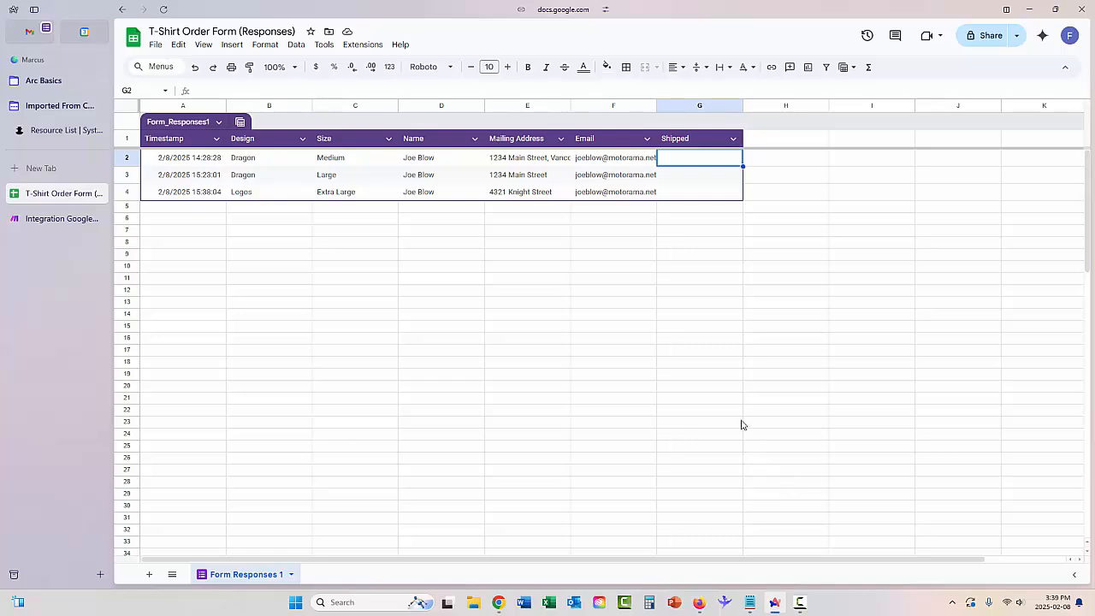
{"action": "left_click", "coordinate": [781, 609]}
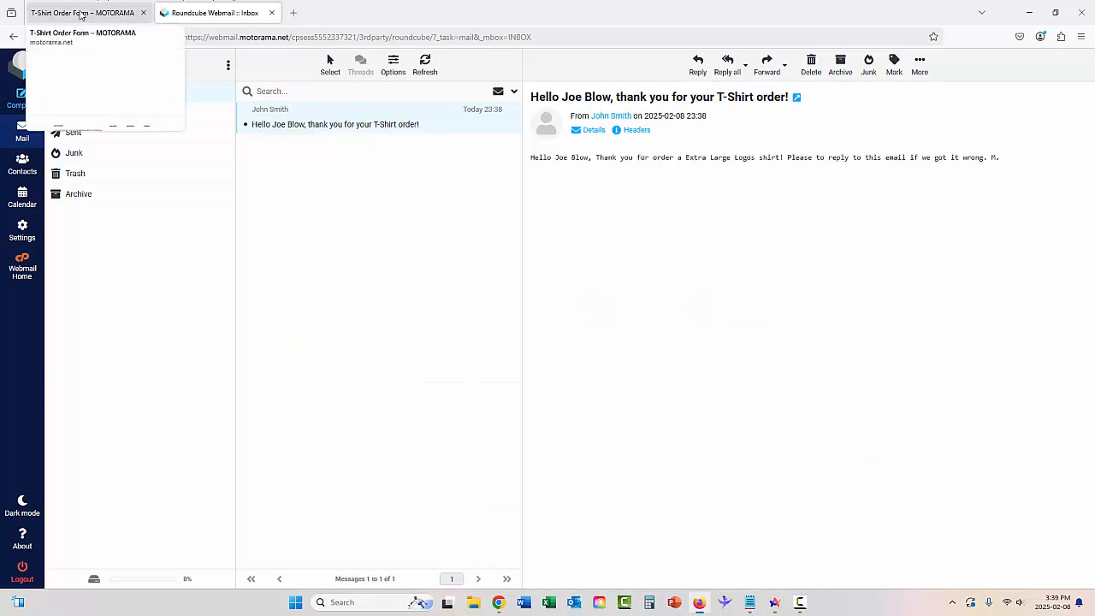
{"action": "left_click", "coordinate": [773, 606]}
{"action": "left_click", "coordinate": [49, 218]}
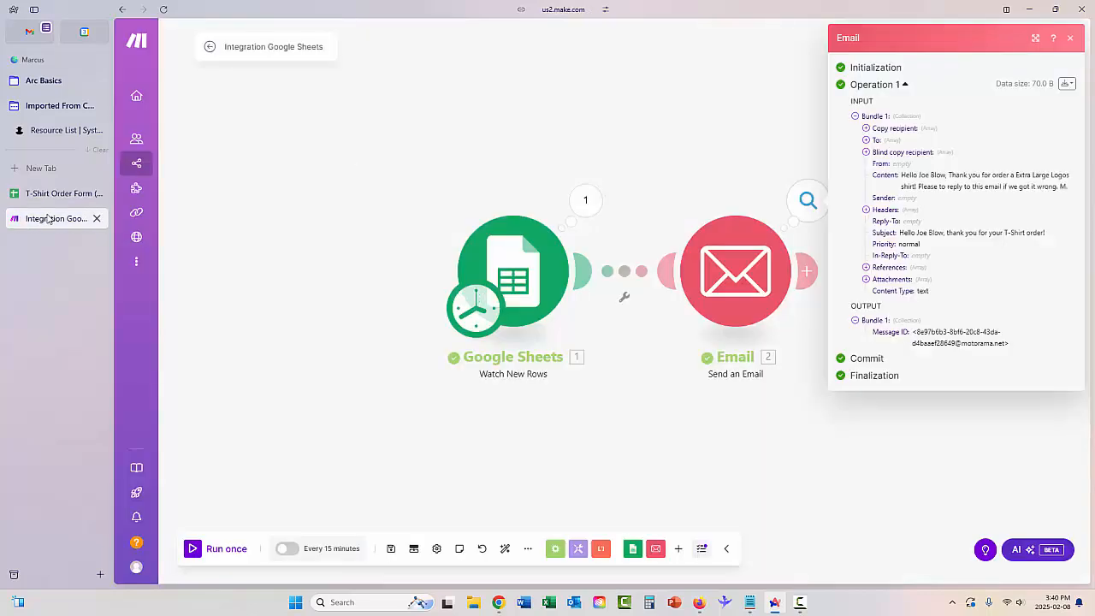